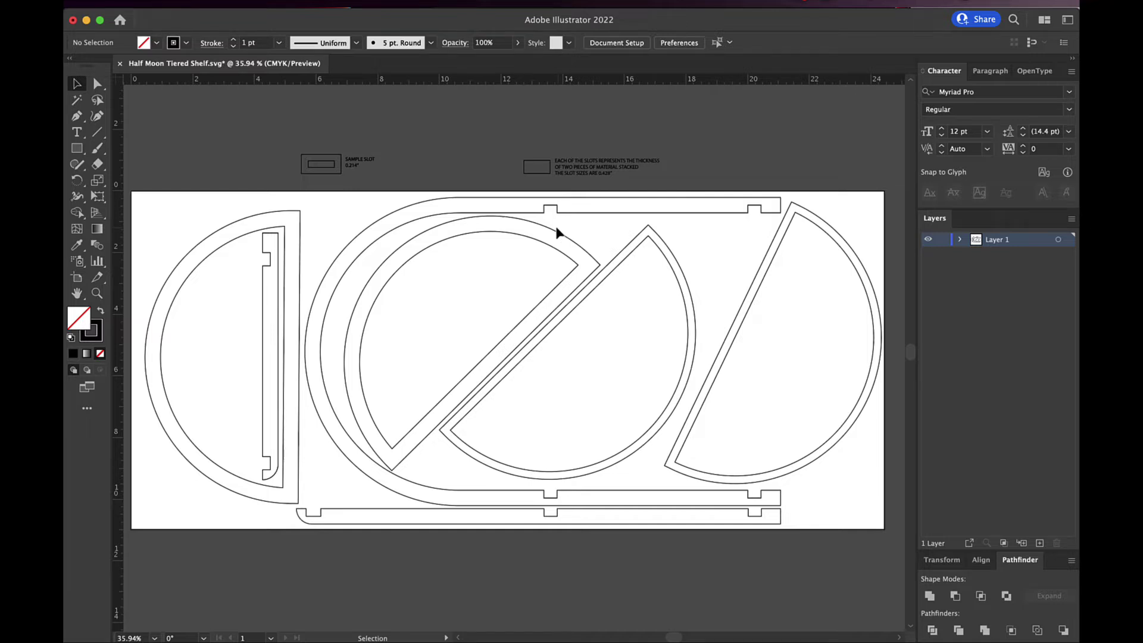
# Select the middle and right-hand shelf pieces, select the leftmost half-moon with its notched bar, and clear the selection.
pyautogui.moveTo(317, 197); pyautogui.dragTo(877, 525)
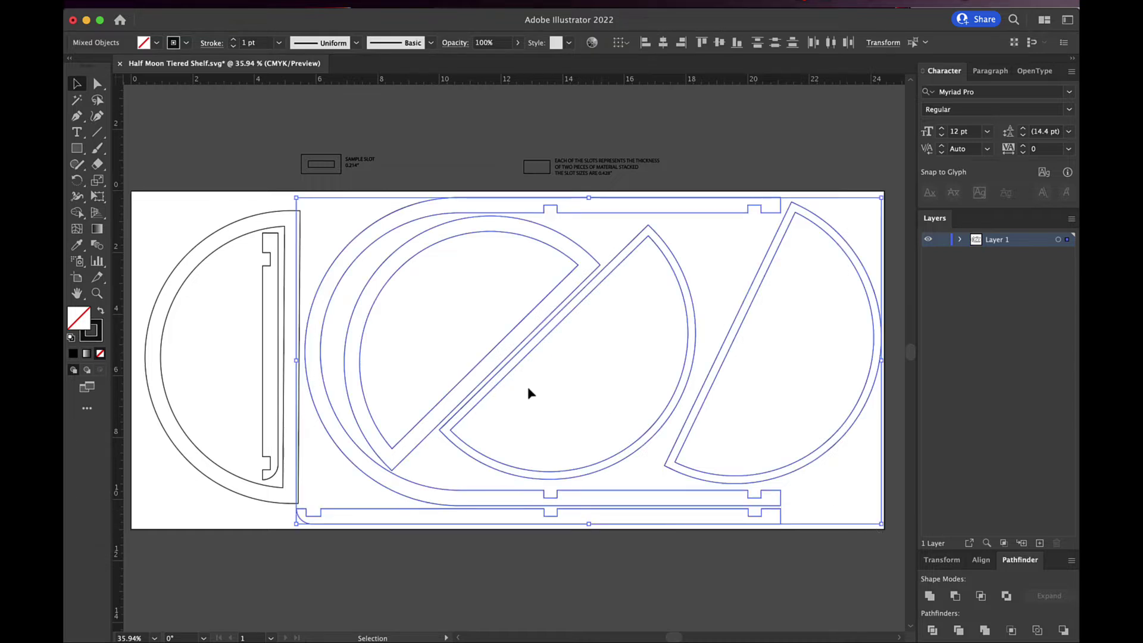
pyautogui.click(173, 209)
pyautogui.moveTo(148, 190); pyautogui.dragTo(299, 508)
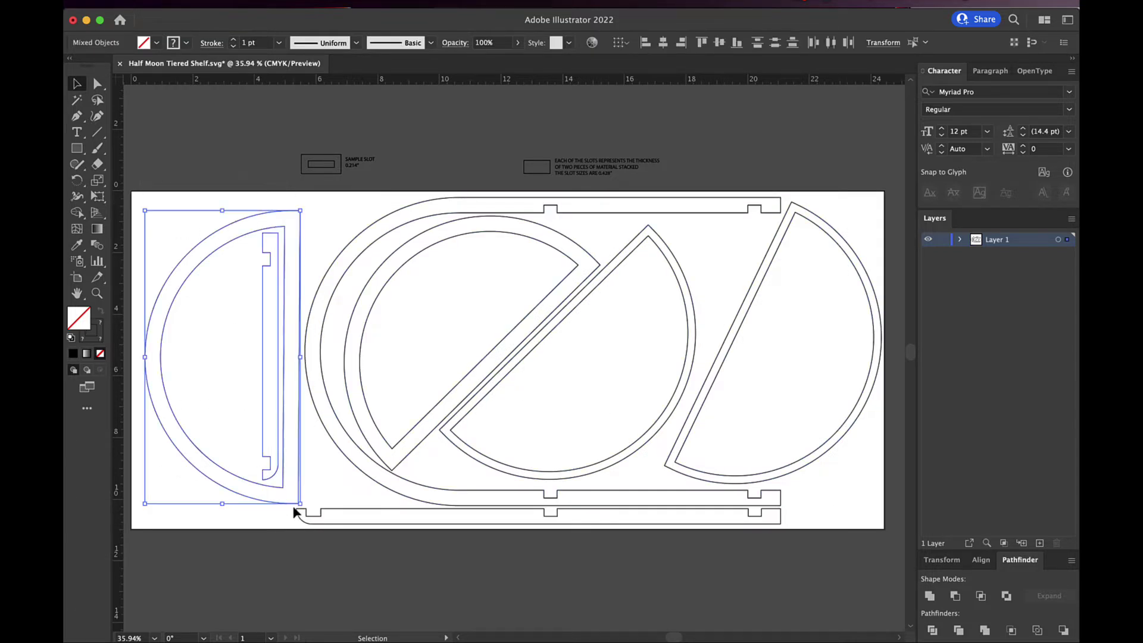
pyautogui.click(234, 190)
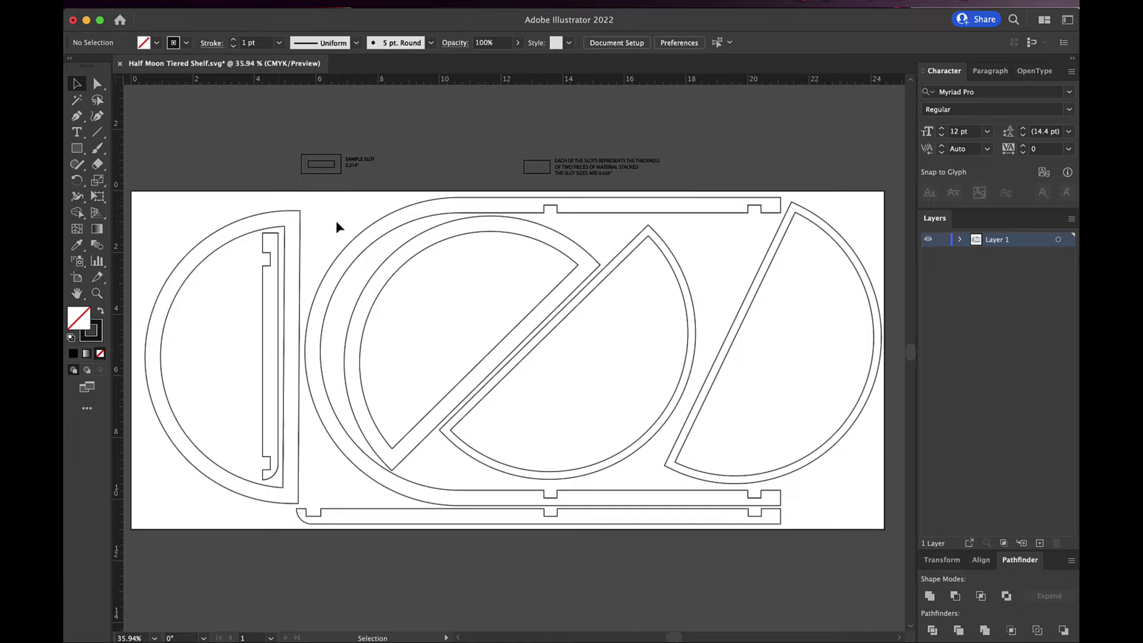
# Examine the sample slot and stacked-material slot reference above the artboard alongside the notches in the large U-shaped frame.
pyautogui.scroll(2, 337, 221)
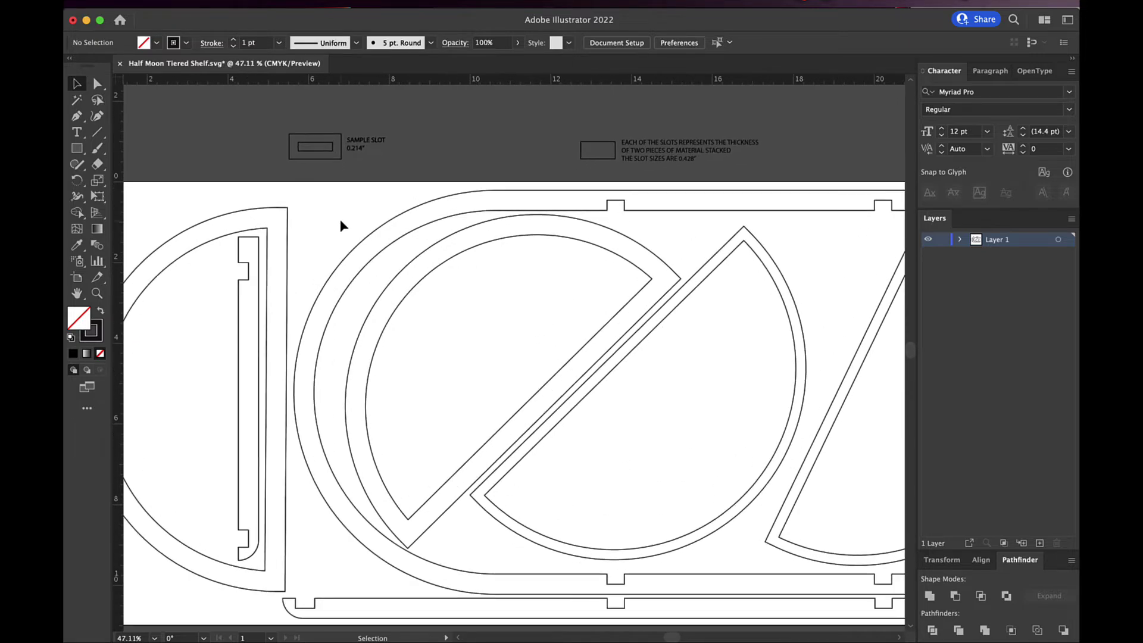
pyautogui.scroll(2, 341, 226)
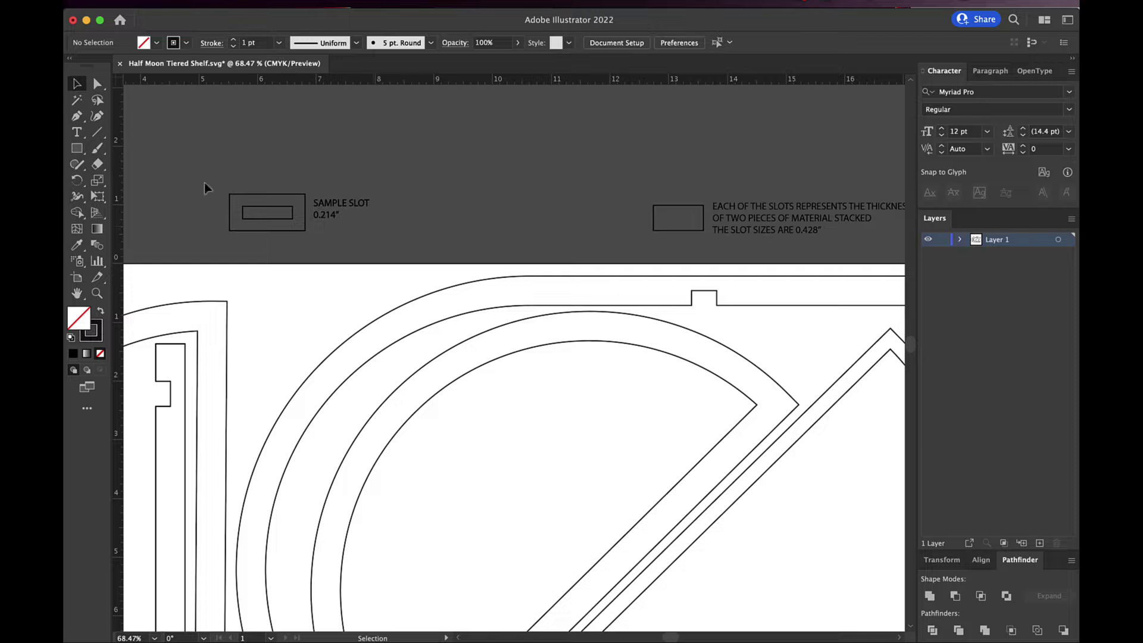
pyautogui.hscroll(4, 388, 210)
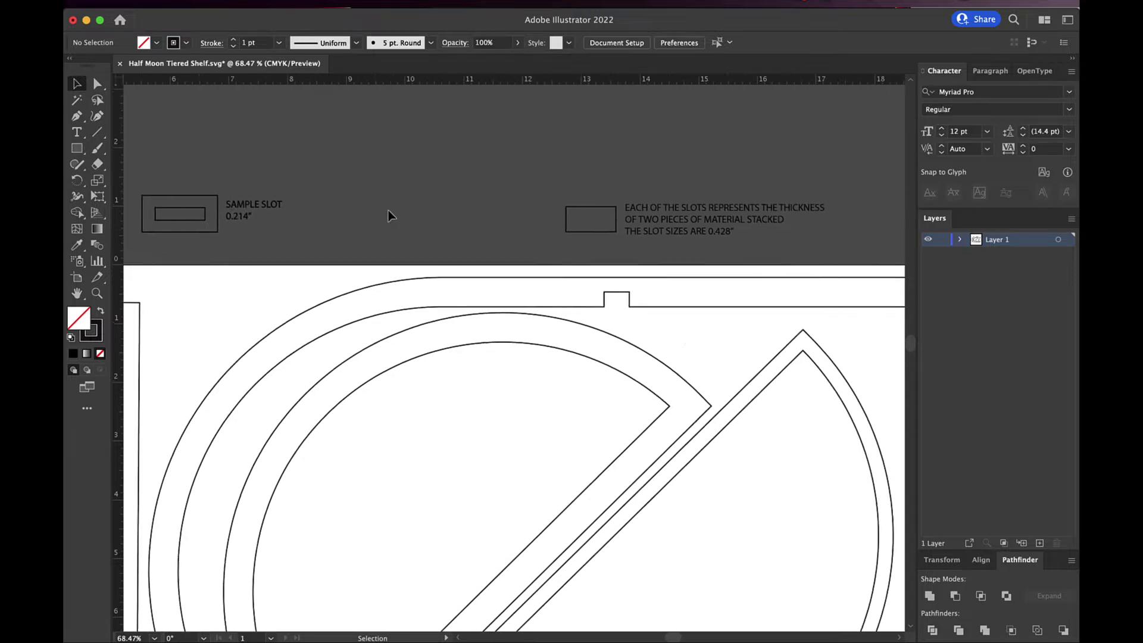
pyautogui.click(578, 234)
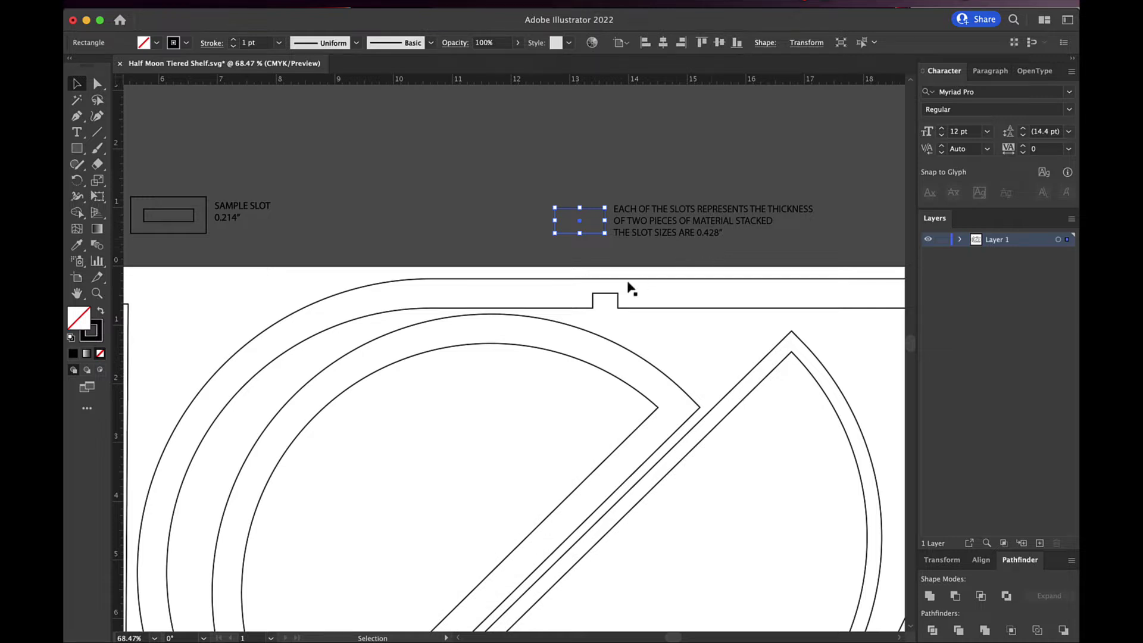
pyautogui.scroll(3, 653, 286)
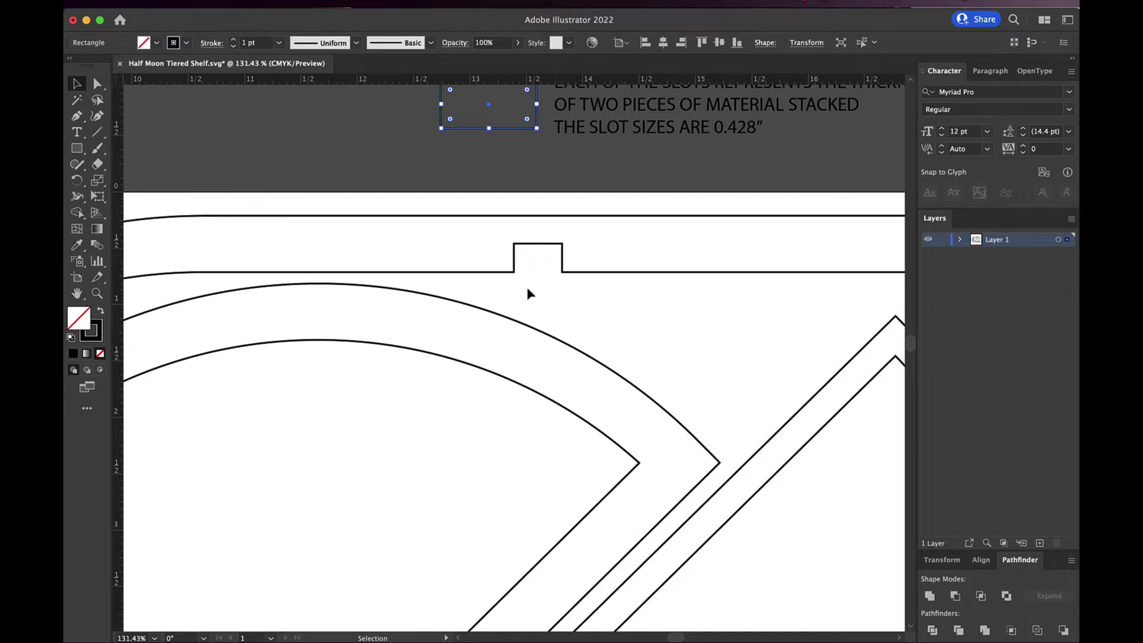
pyautogui.scroll(-3, 526, 287)
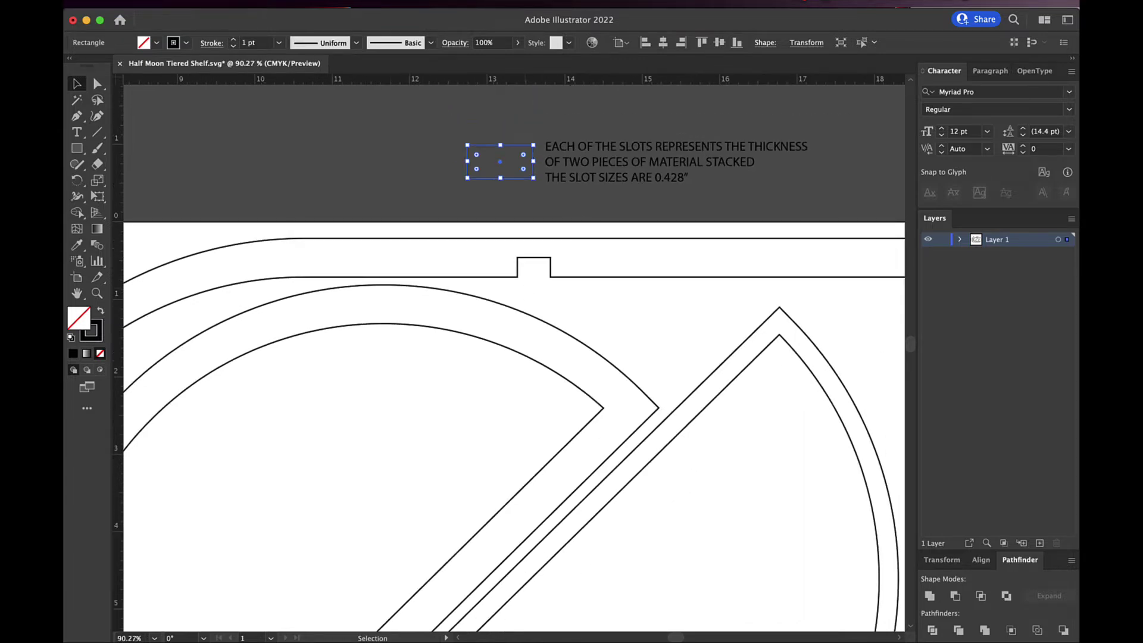
pyautogui.click(416, 200)
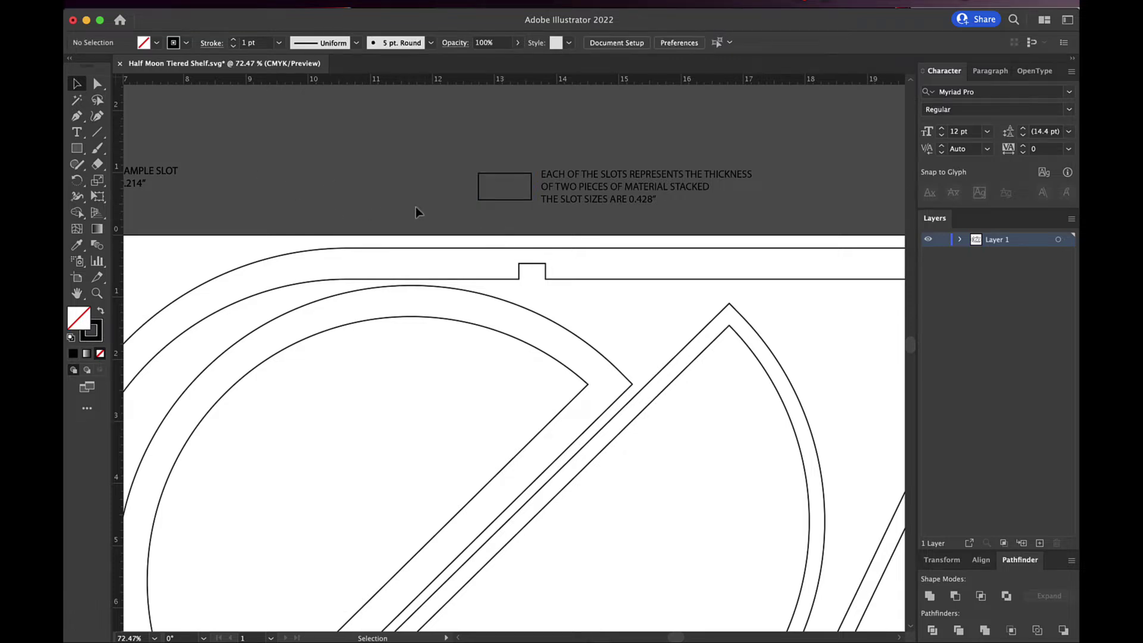
pyautogui.scroll(-2, 450, 254)
pyautogui.scroll(-1, 451, 255)
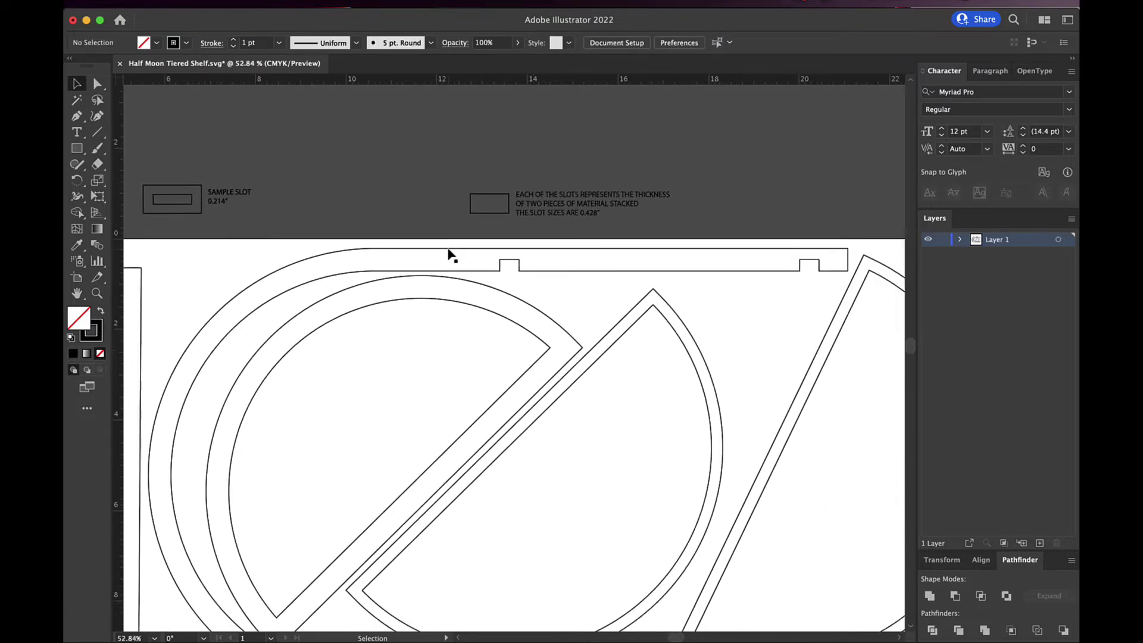
pyautogui.scroll(-2, 451, 255)
pyautogui.hscroll(2, 451, 254)
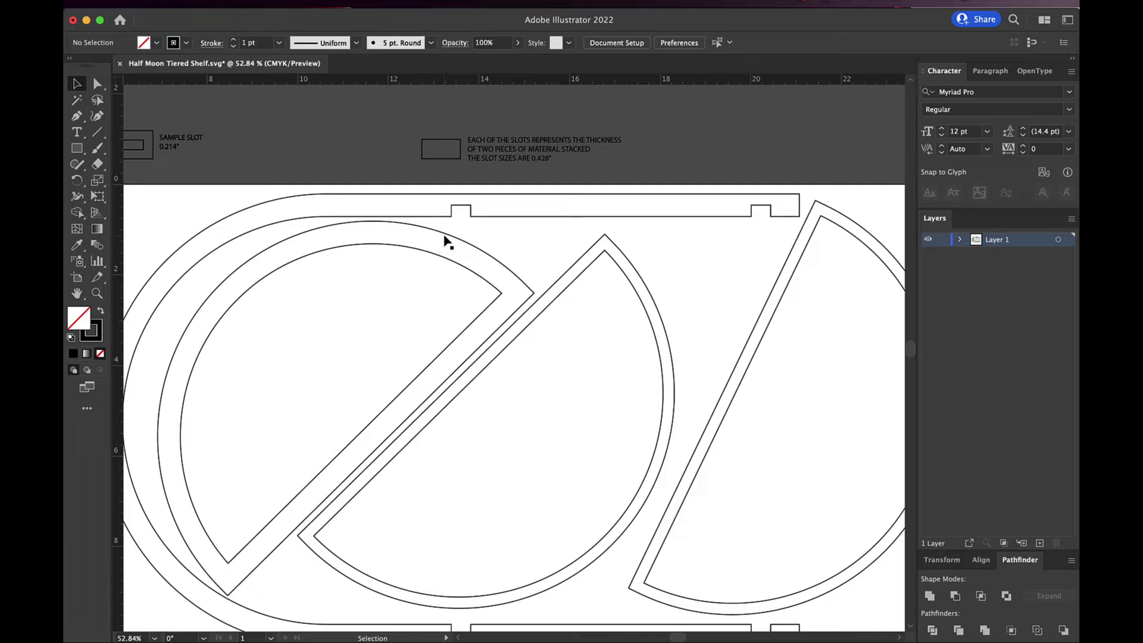
pyautogui.scroll(-4, 445, 241)
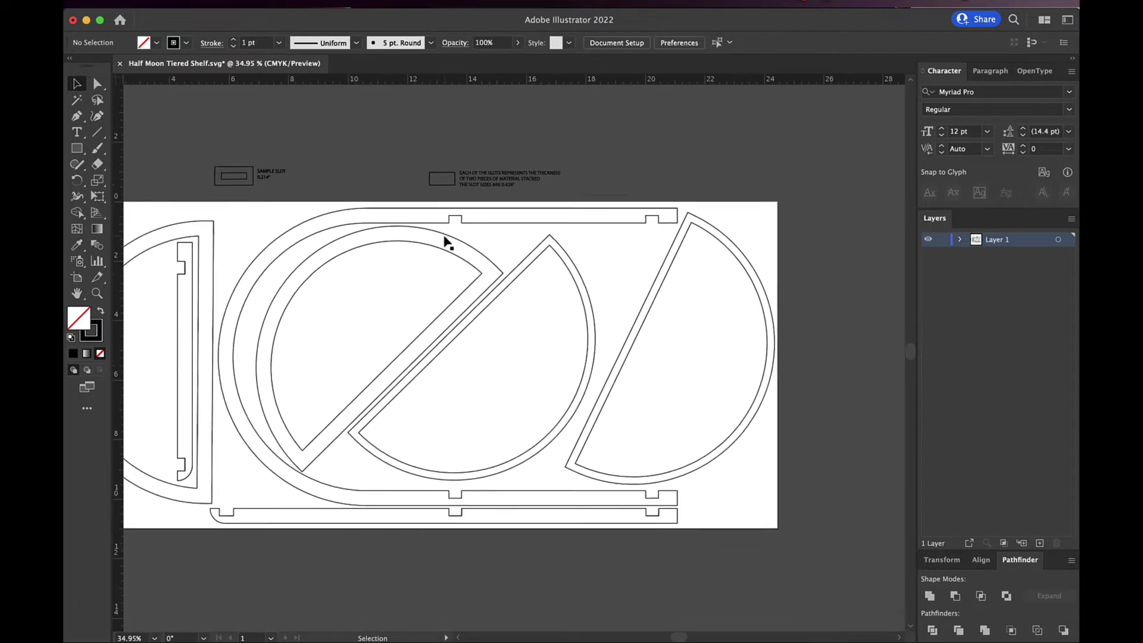
pyautogui.hscroll(-1, 446, 241)
pyautogui.scroll(1, 446, 241)
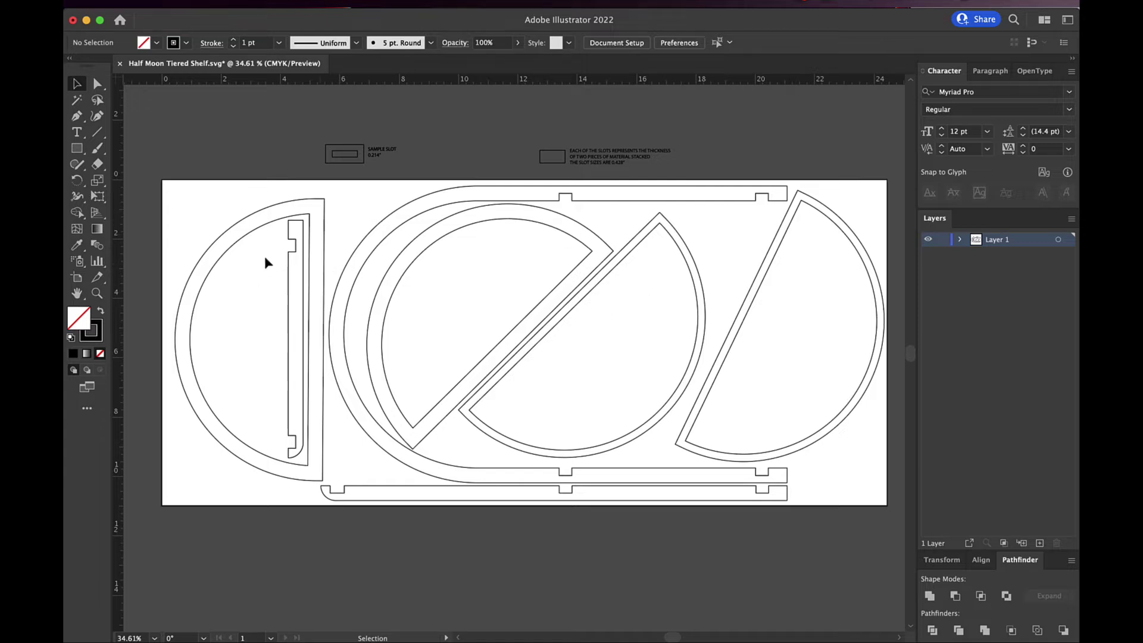
# Select each of the four half-moon frames in turn to identify the separate pieces, and clear the selection.
pyautogui.click(246, 240)
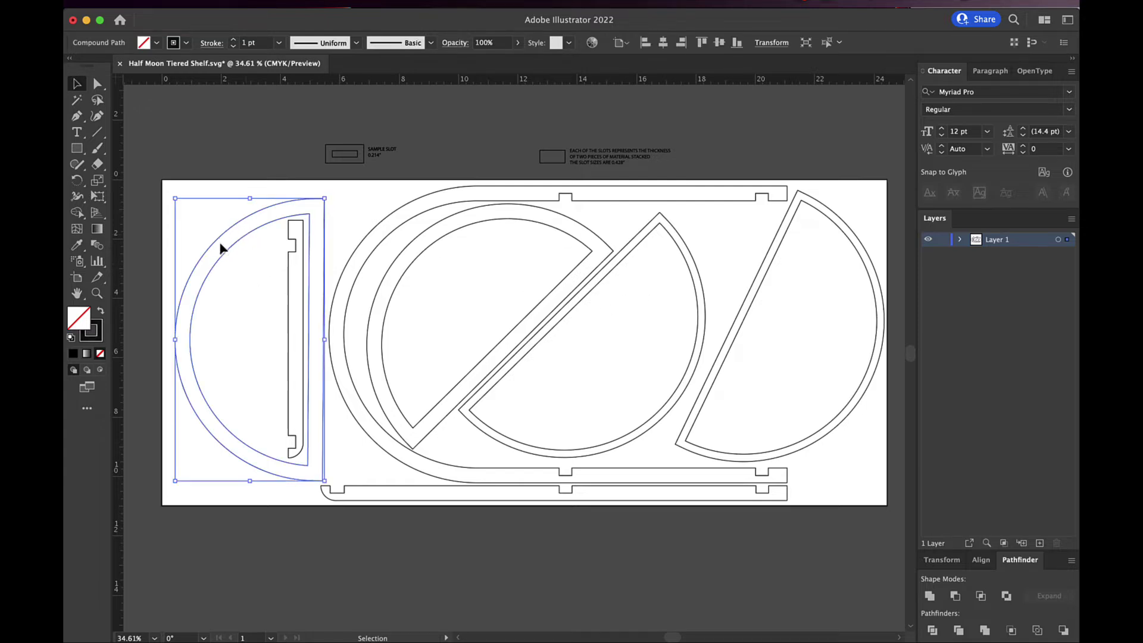
pyautogui.click(413, 264)
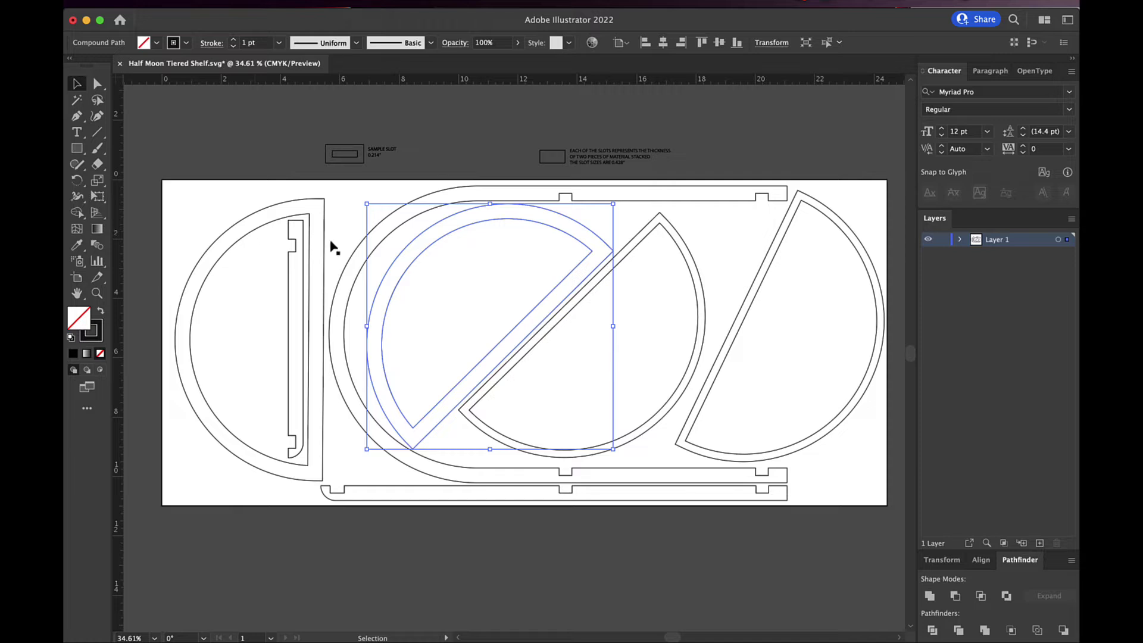
pyautogui.click(533, 351)
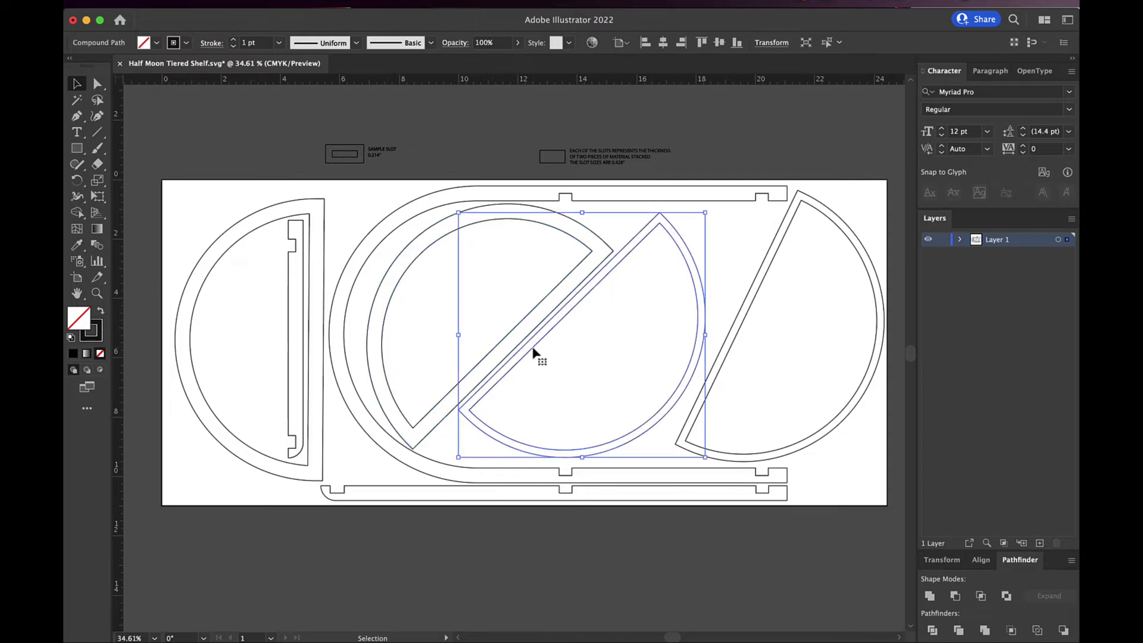
pyautogui.click(732, 348)
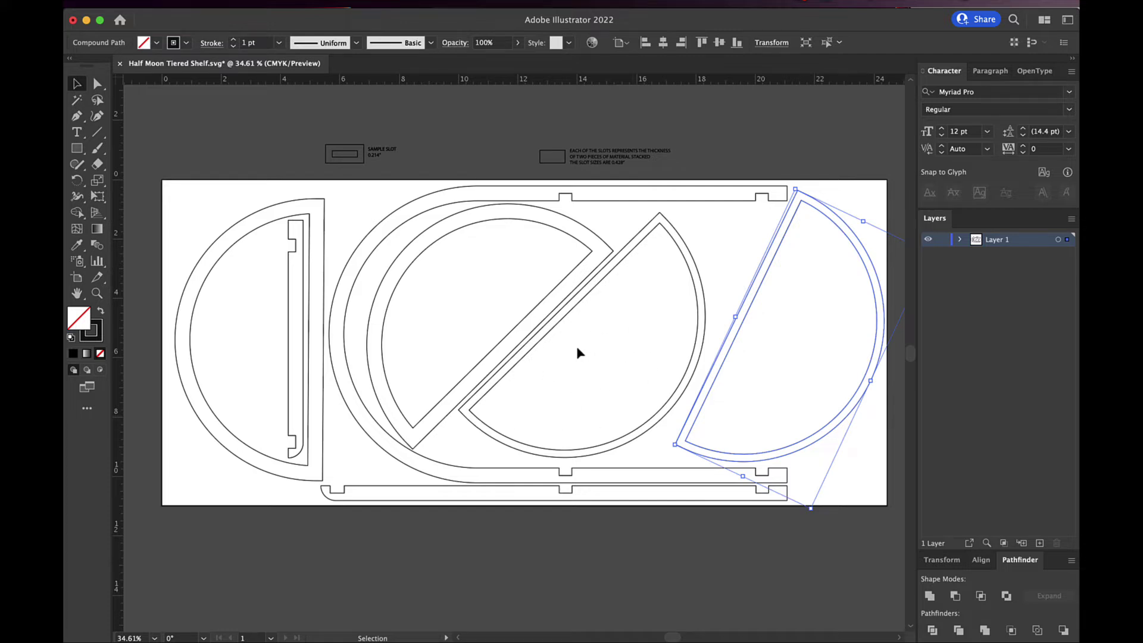
pyautogui.click(574, 316)
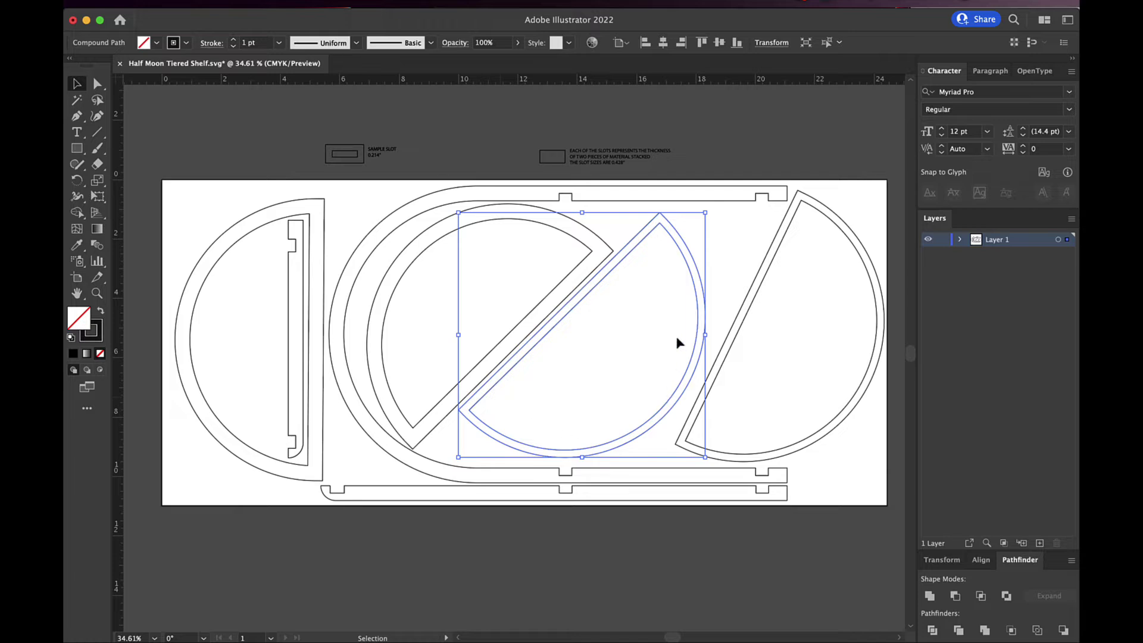
pyautogui.click(740, 364)
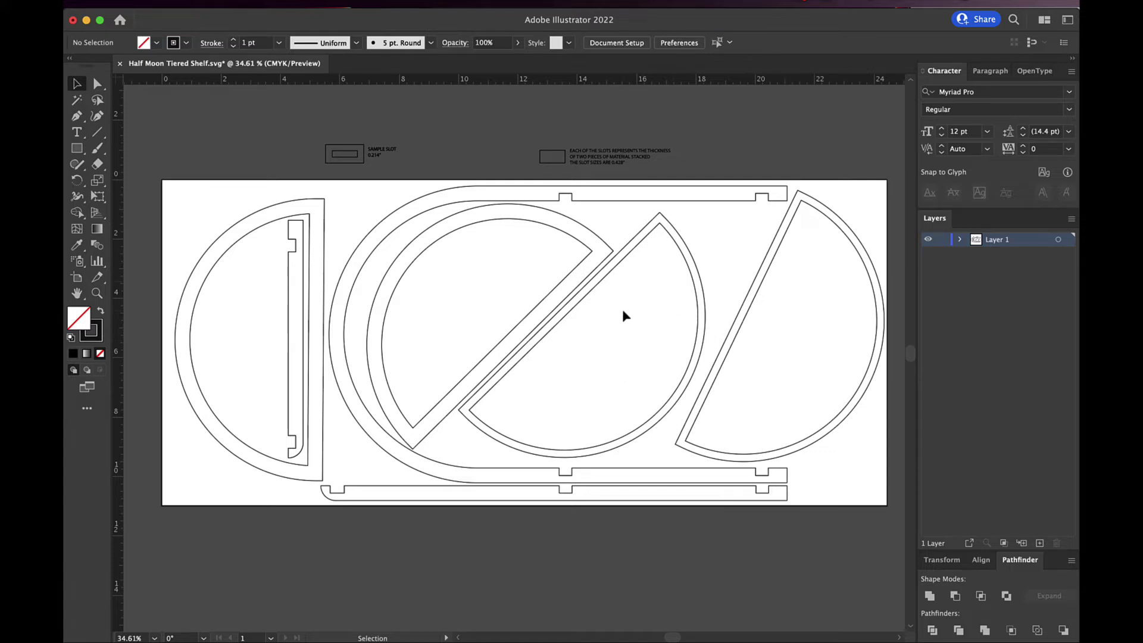
# Compare the two wide-rimmed half-moon frames with the two thin-rimmed ones by selecting them individually.
pyautogui.click(594, 293)
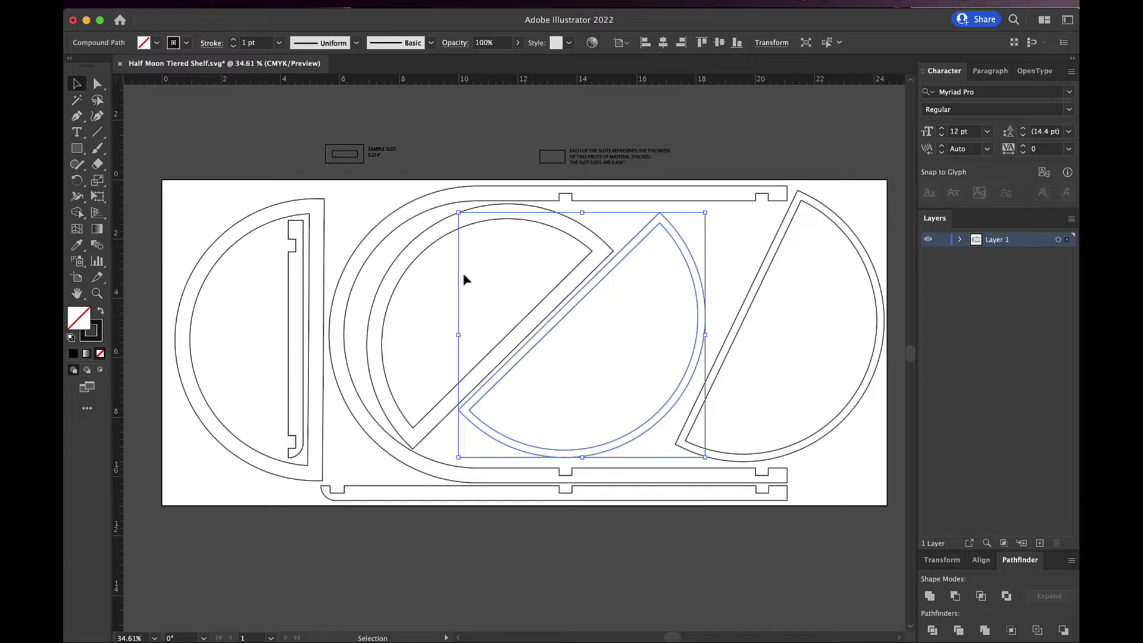
pyautogui.click(381, 326)
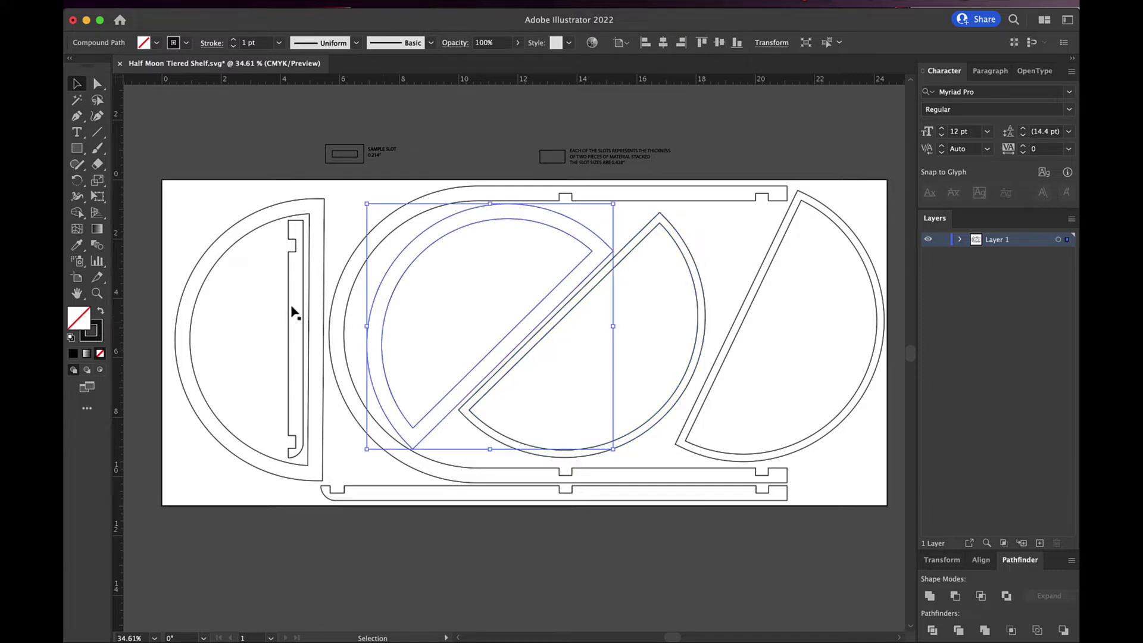
pyautogui.click(218, 262)
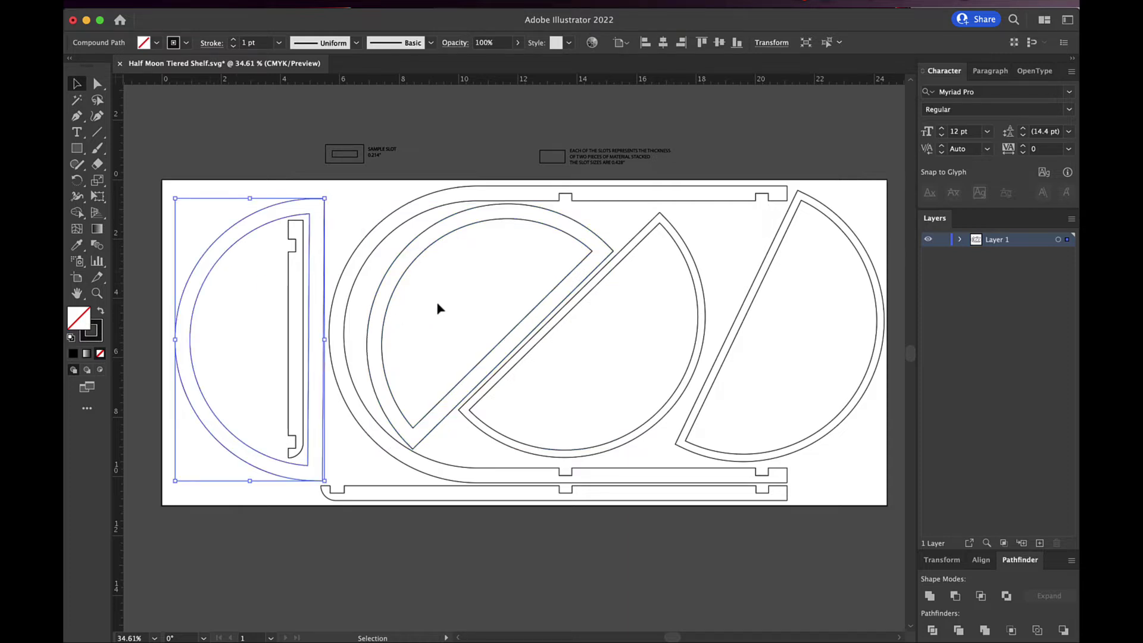
pyautogui.click(399, 277)
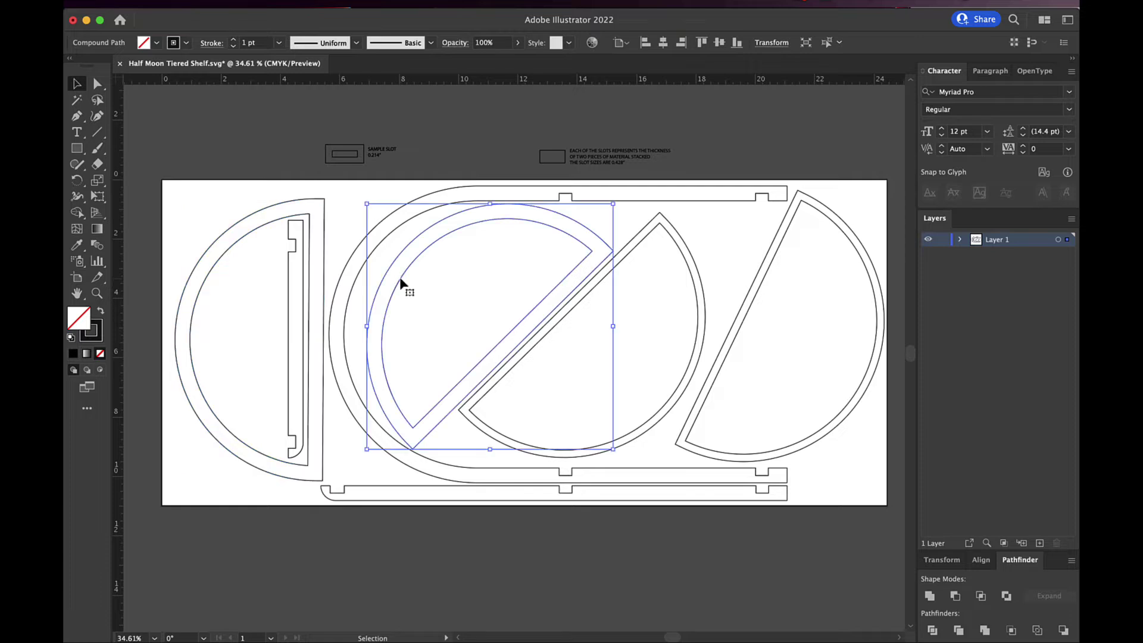
pyautogui.click(639, 248)
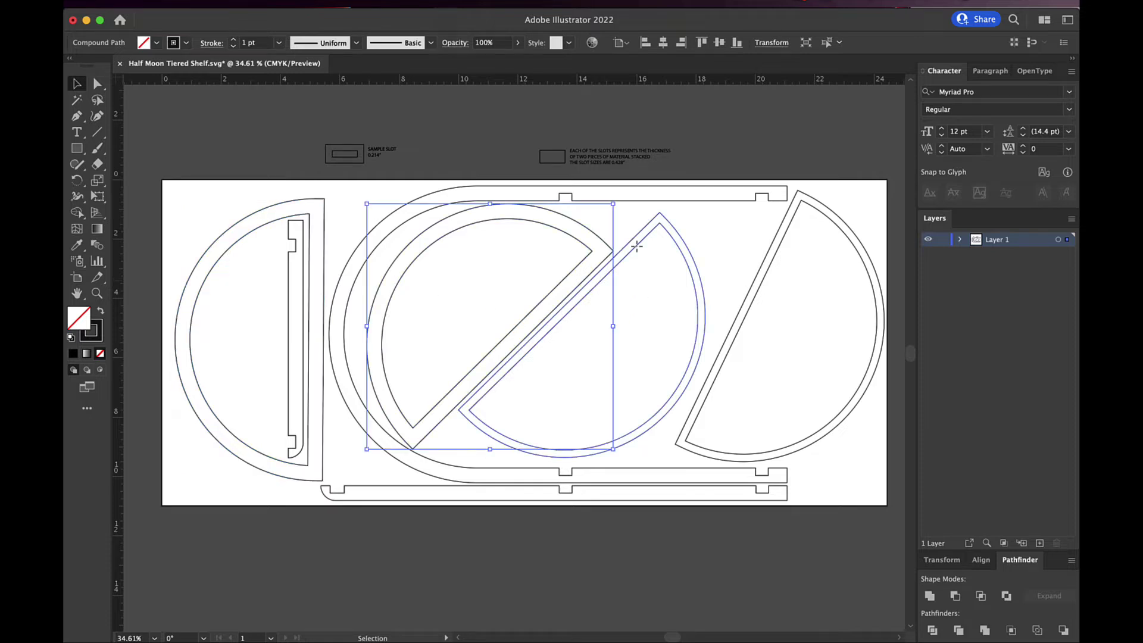
pyautogui.click(793, 238)
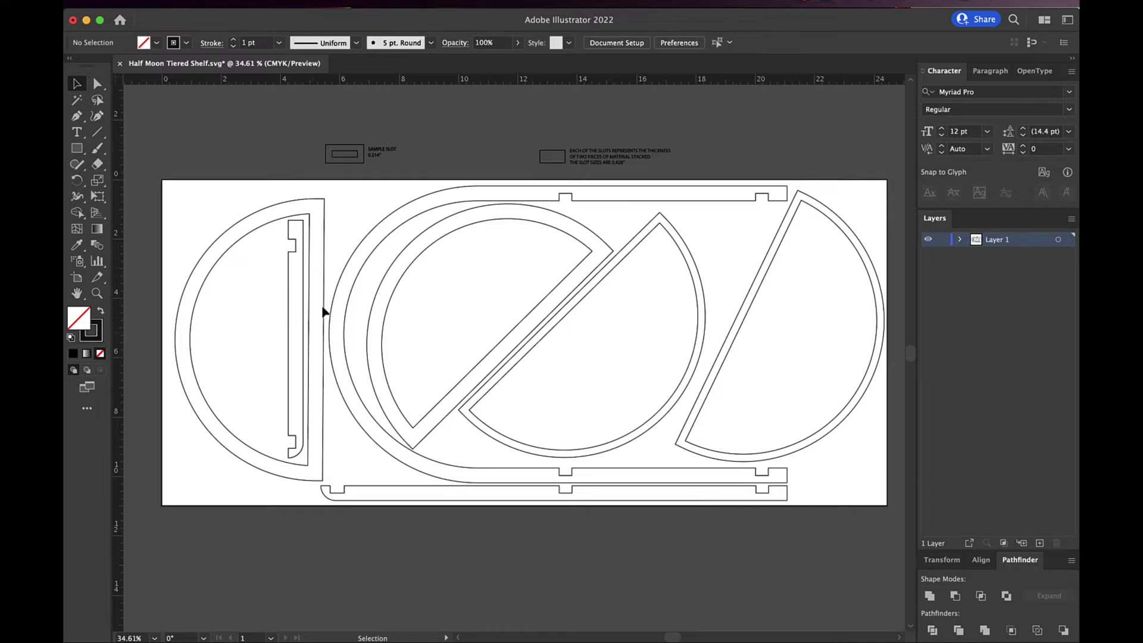
# Rotate the middle wide-rimmed half-moon and the rightmost thin-rimmed half-moon until their straight edges stand vertically.
pyautogui.click(603, 260)
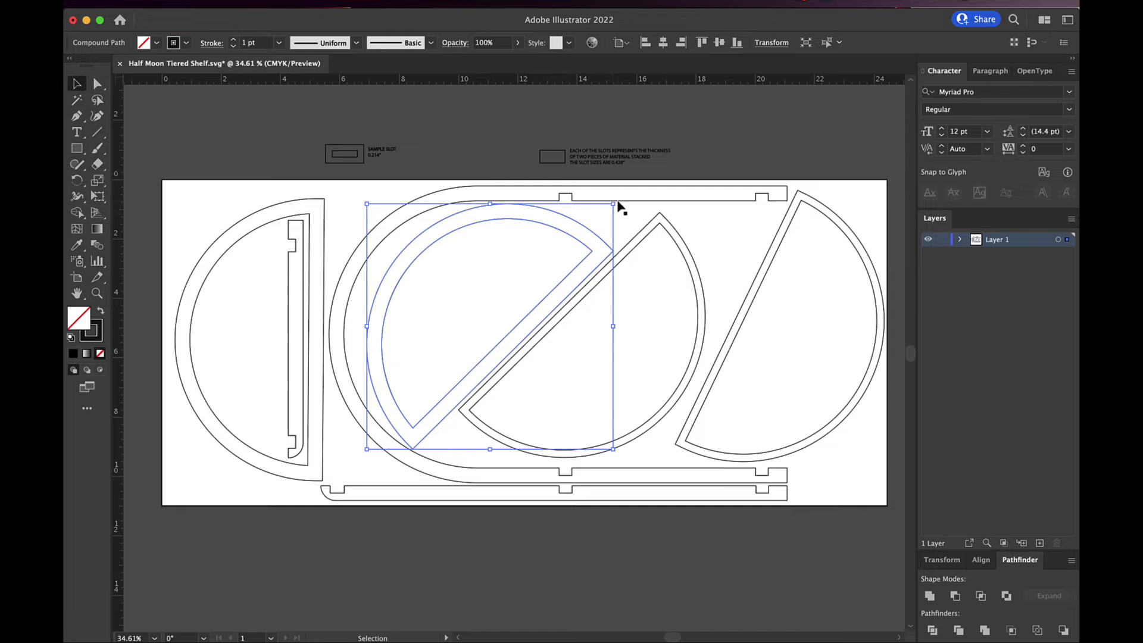
pyautogui.moveTo(619, 199); pyautogui.dragTo(478, 390)
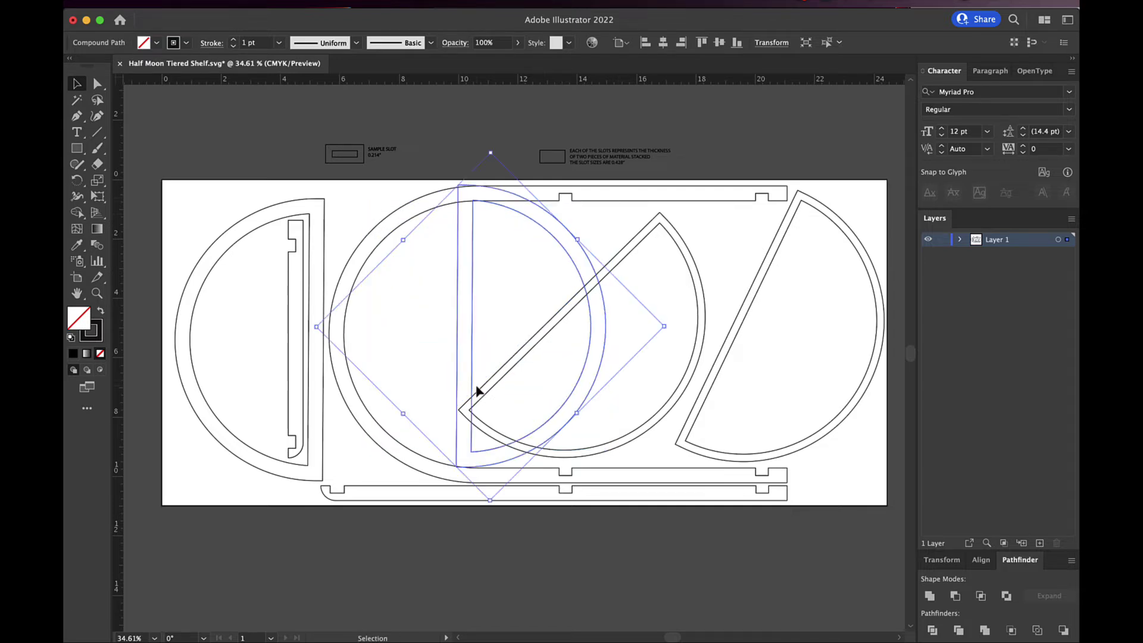
pyautogui.click(766, 259)
pyautogui.moveTo(795, 186); pyautogui.dragTo(722, 203)
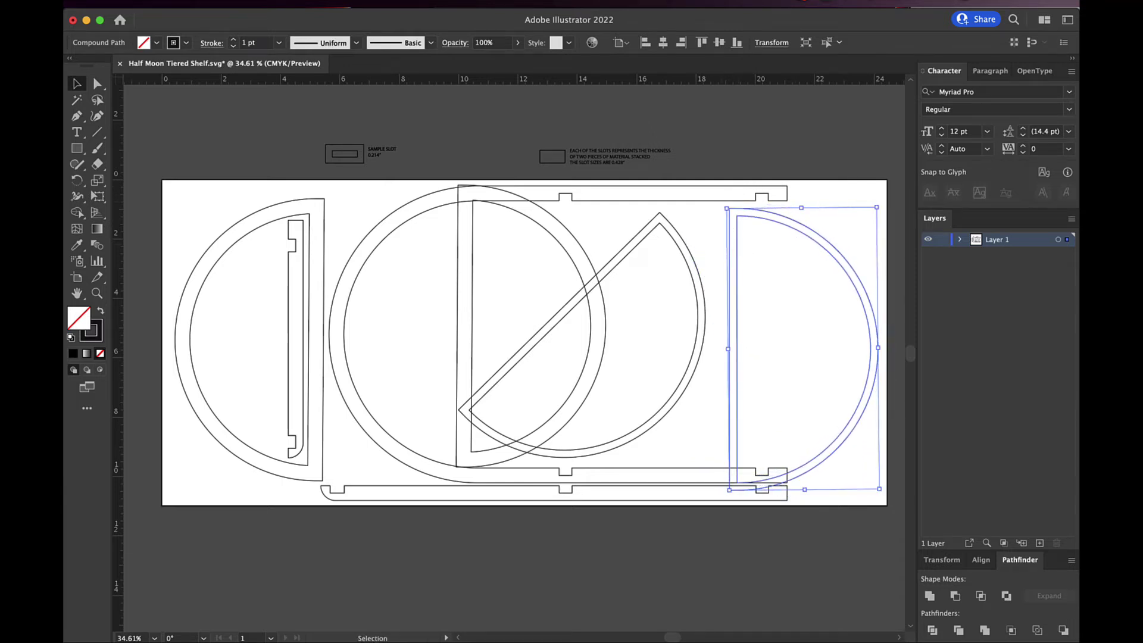
# Stack the upright thin-rimmed half-moon on the wide-rimmed one and move both together past the open end of the U-shaped frame.
pyautogui.moveTo(739, 241); pyautogui.dragTo(467, 225)
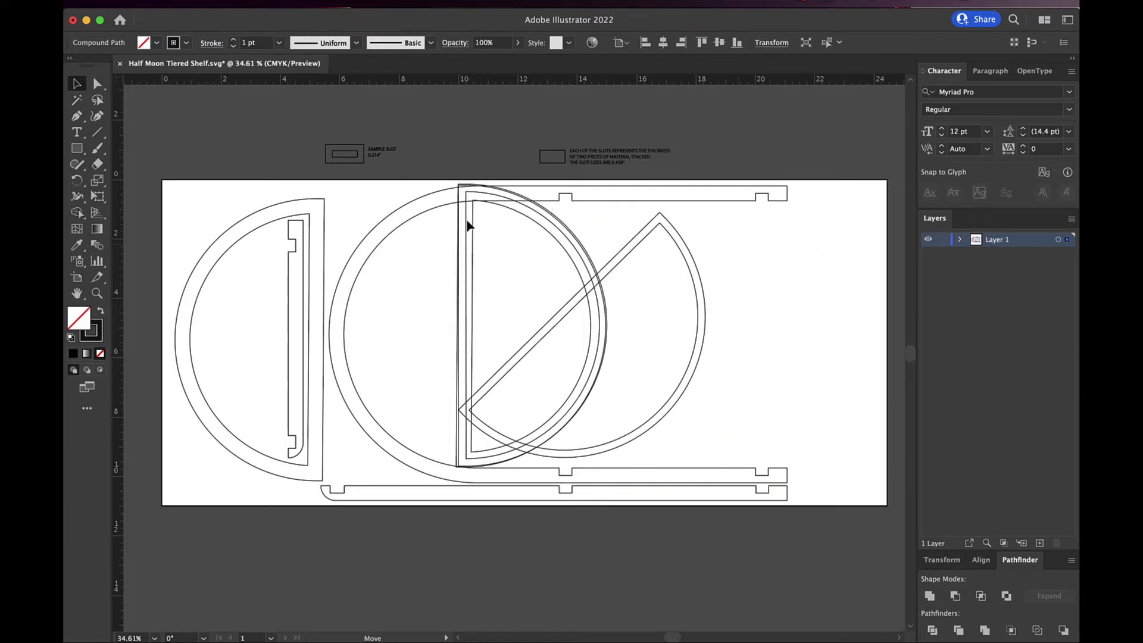
pyautogui.click(439, 238)
pyautogui.click(472, 238)
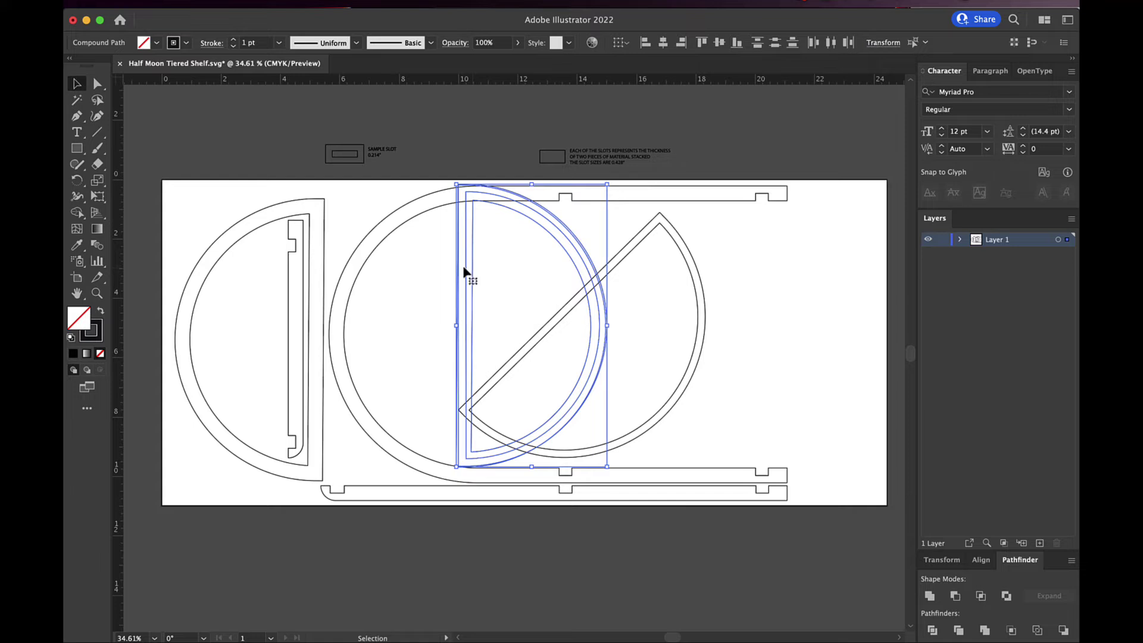
pyautogui.moveTo(464, 273); pyautogui.dragTo(806, 260)
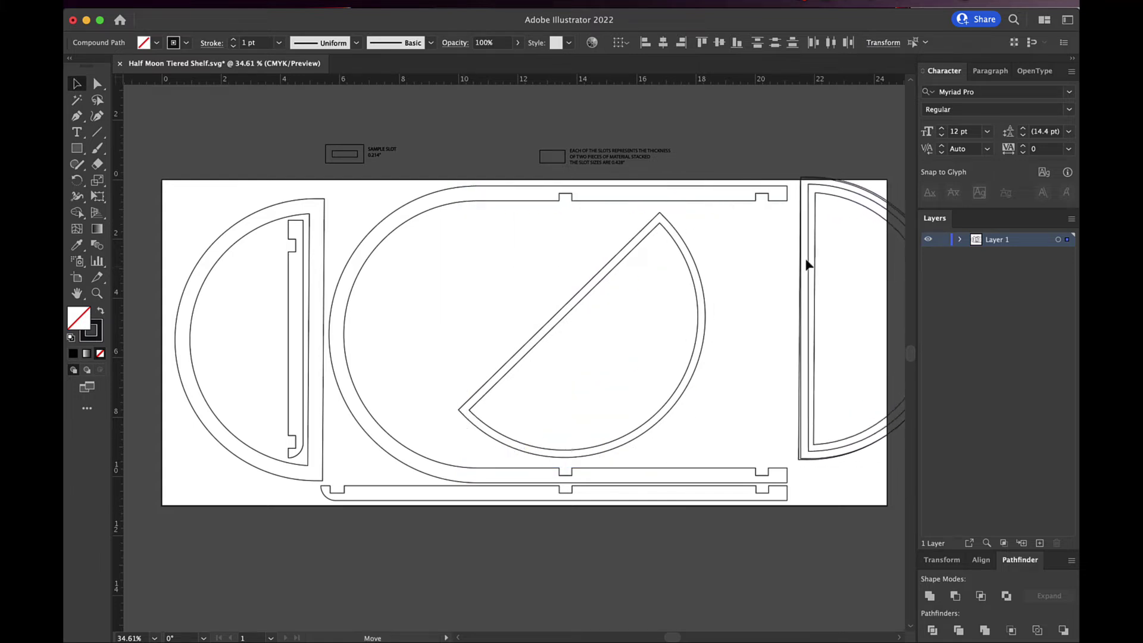
pyautogui.hscroll(5, 806, 260)
pyautogui.scroll(-1, 806, 260)
pyautogui.click(600, 279)
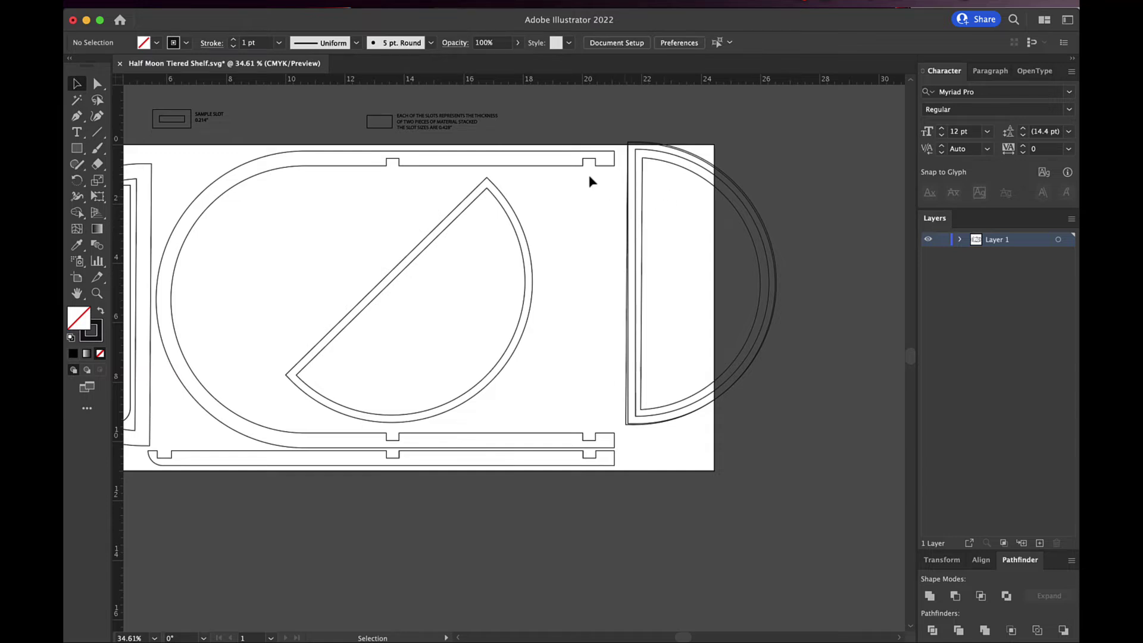
# Examine the notches in the U-shaped frame beside the stacked half-moon pair.
pyautogui.scroll(3, 593, 168)
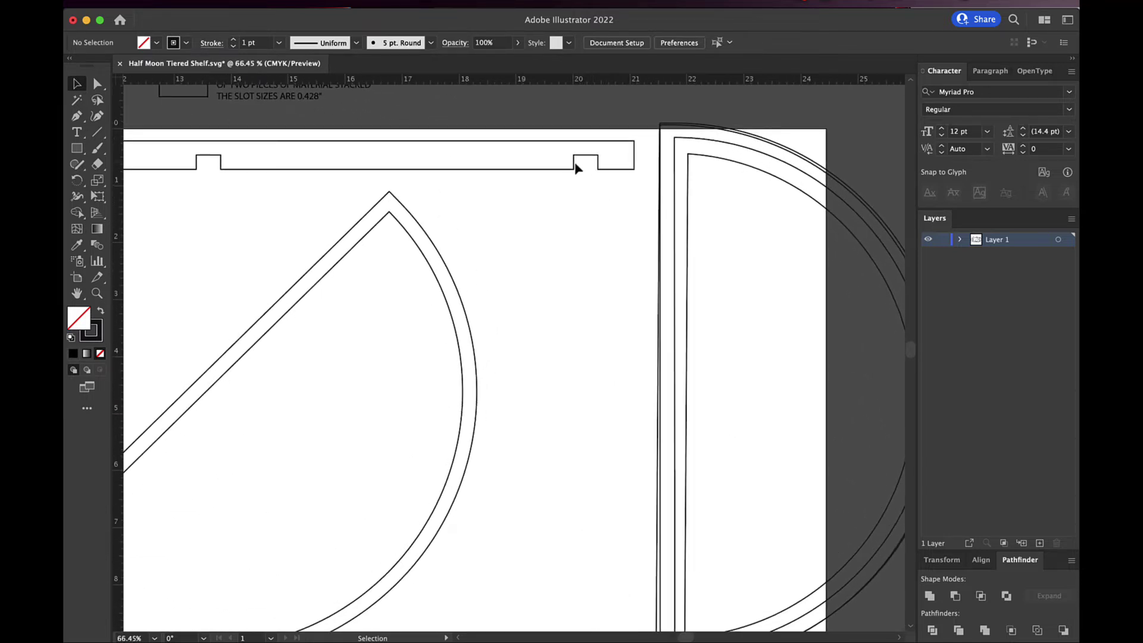
pyautogui.scroll(-5, 571, 188)
pyautogui.scroll(-3, 570, 187)
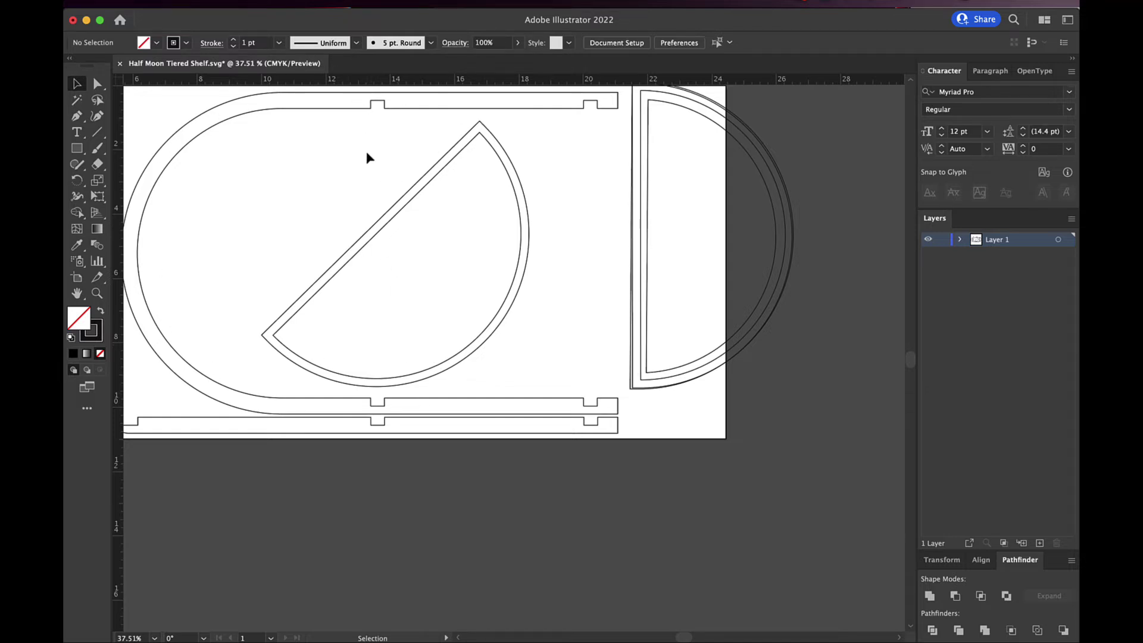
# Move the long notched strip up to the middle of the U-shaped frame, crossing its curved end.
pyautogui.scroll(-5, 368, 157)
pyautogui.hscroll(-4, 367, 157)
pyautogui.scroll(2, 367, 158)
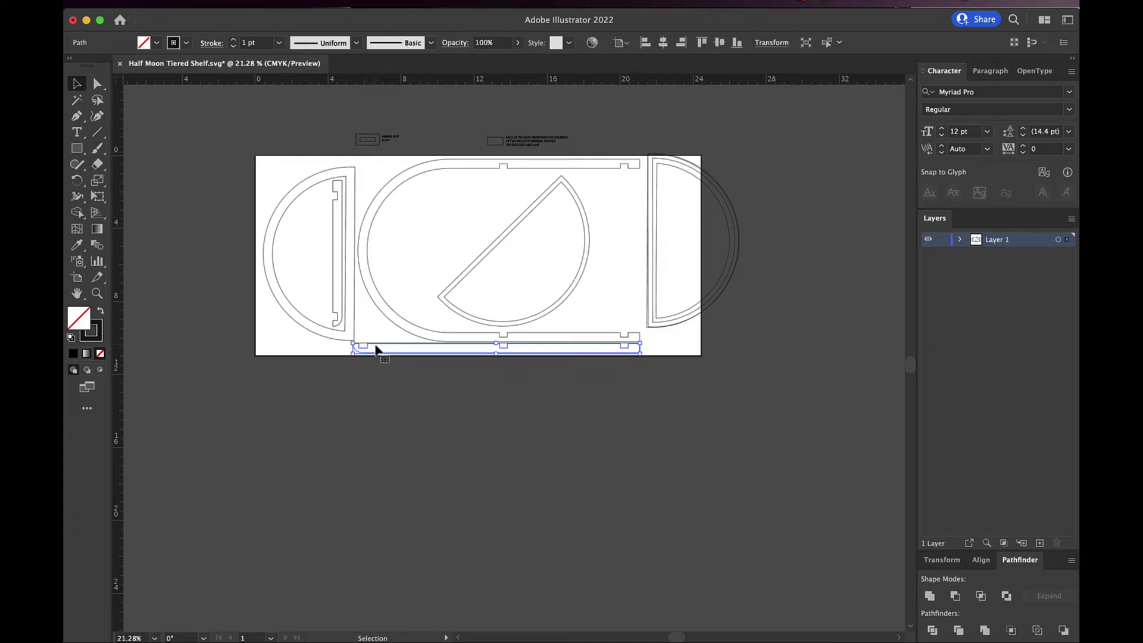
pyautogui.moveTo(375, 349); pyautogui.dragTo(373, 260)
pyautogui.keyDown('alt'); pyautogui.scroll(5, 377, 247); pyautogui.keyUp('alt')
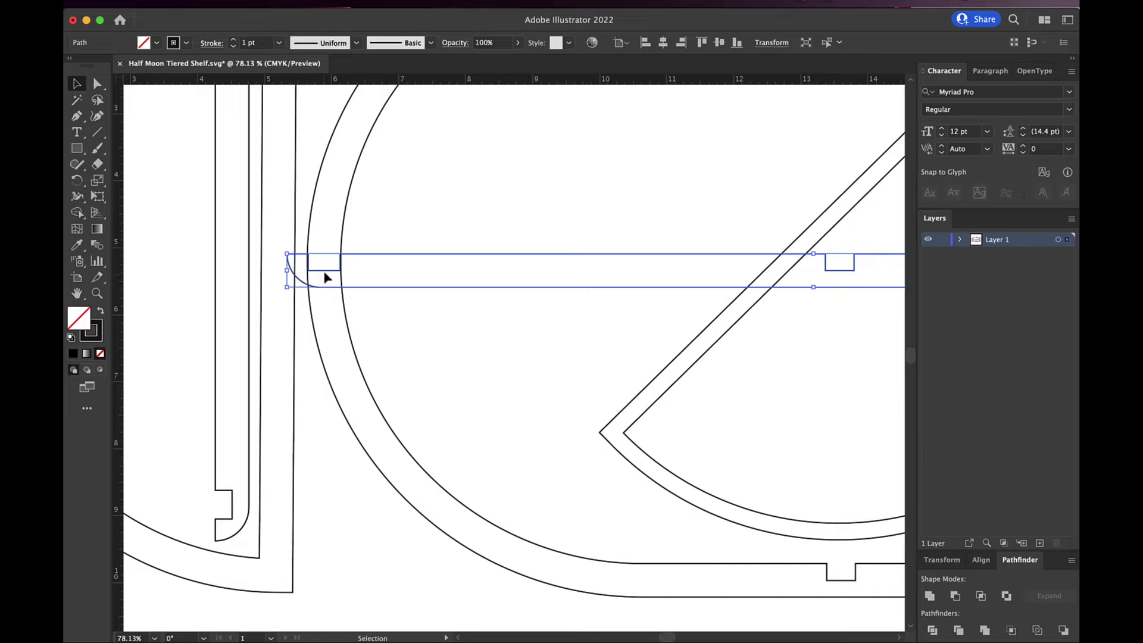
pyautogui.scroll(-3, 442, 287)
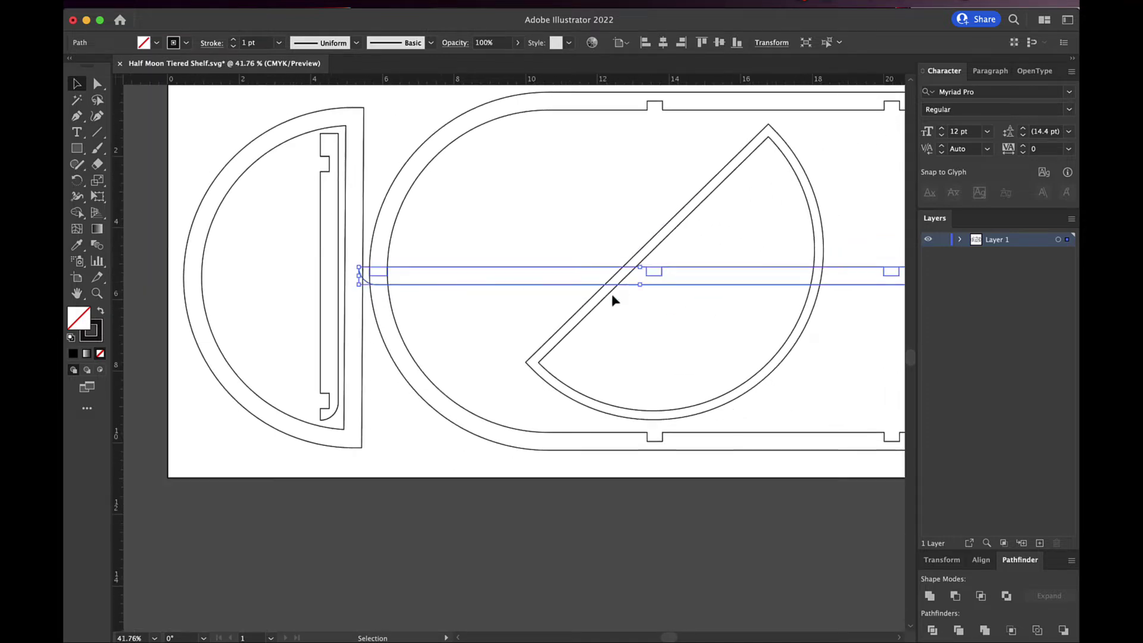
pyautogui.hscroll(2, 659, 280)
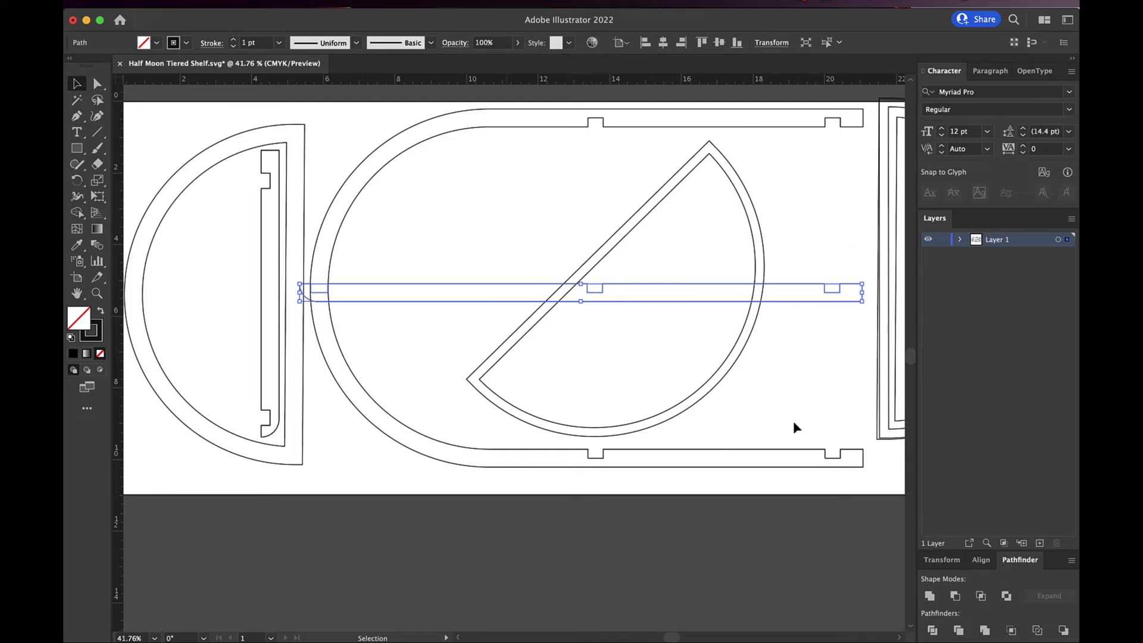
# Rotate the short notched strip to horizontal and lay it over the long strip's straight end, lining up their notches.
pyautogui.click(280, 257)
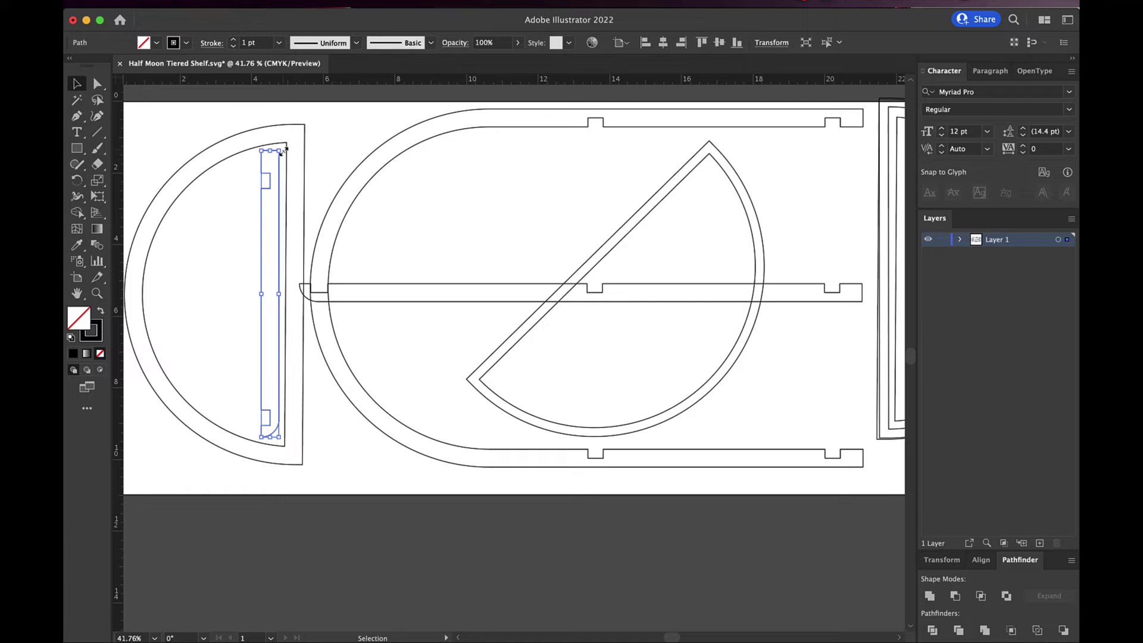
pyautogui.moveTo(282, 146); pyautogui.dragTo(344, 288)
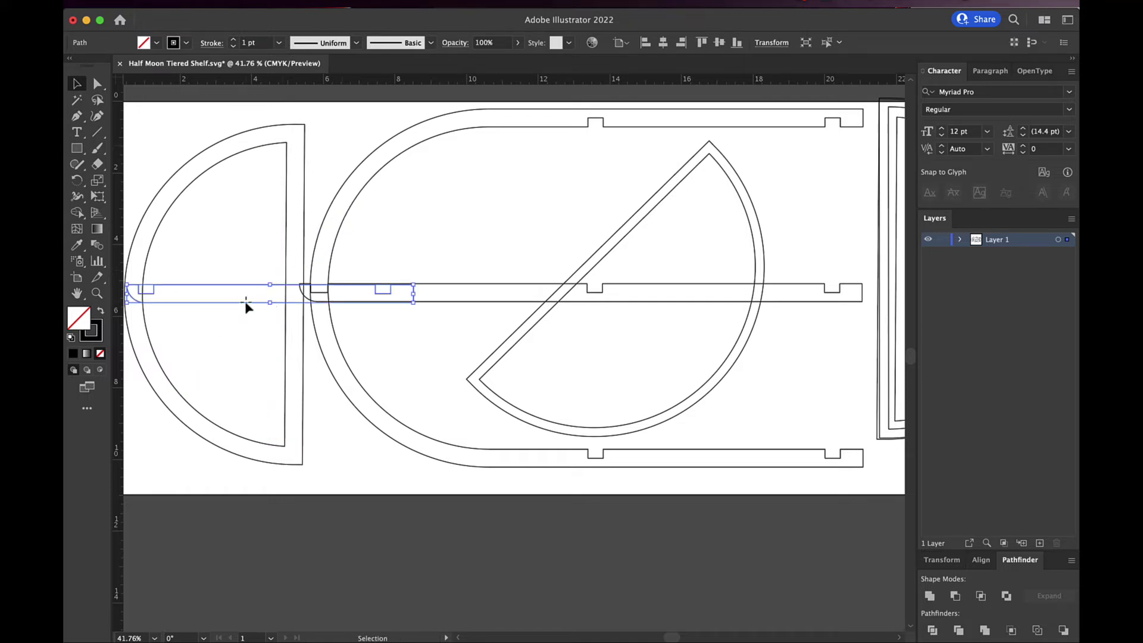
pyautogui.moveTo(244, 306); pyautogui.dragTo(694, 303)
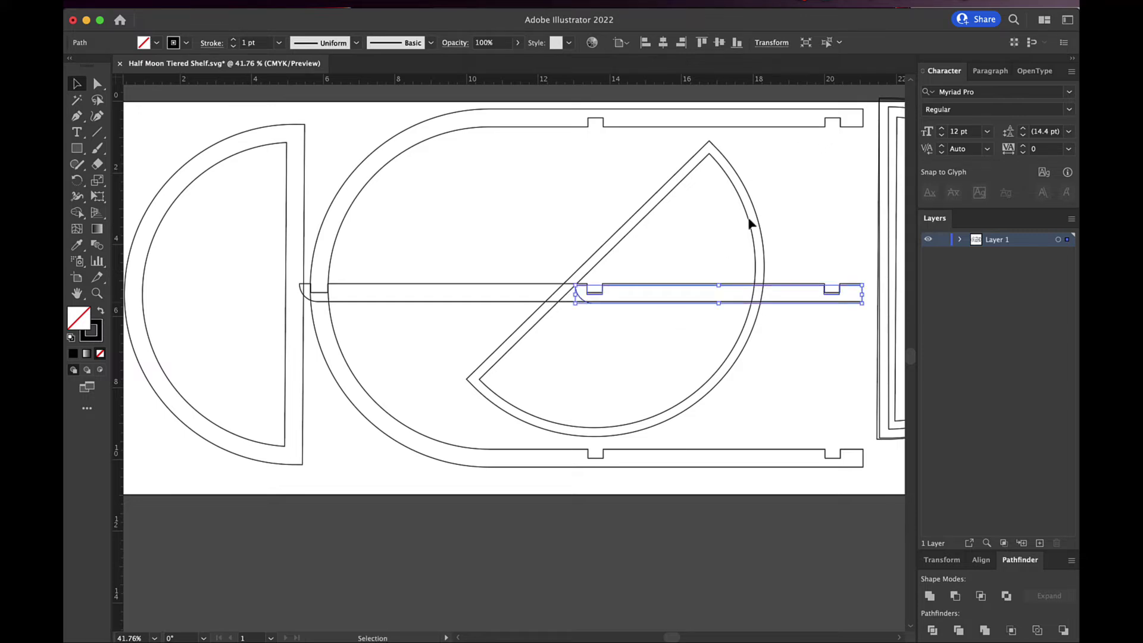
# Undo the moves and rotations of the strips and half-moons, restoring the original cut layout.
pyautogui.hscroll(5, 764, 357)
pyautogui.scroll(1, 764, 357)
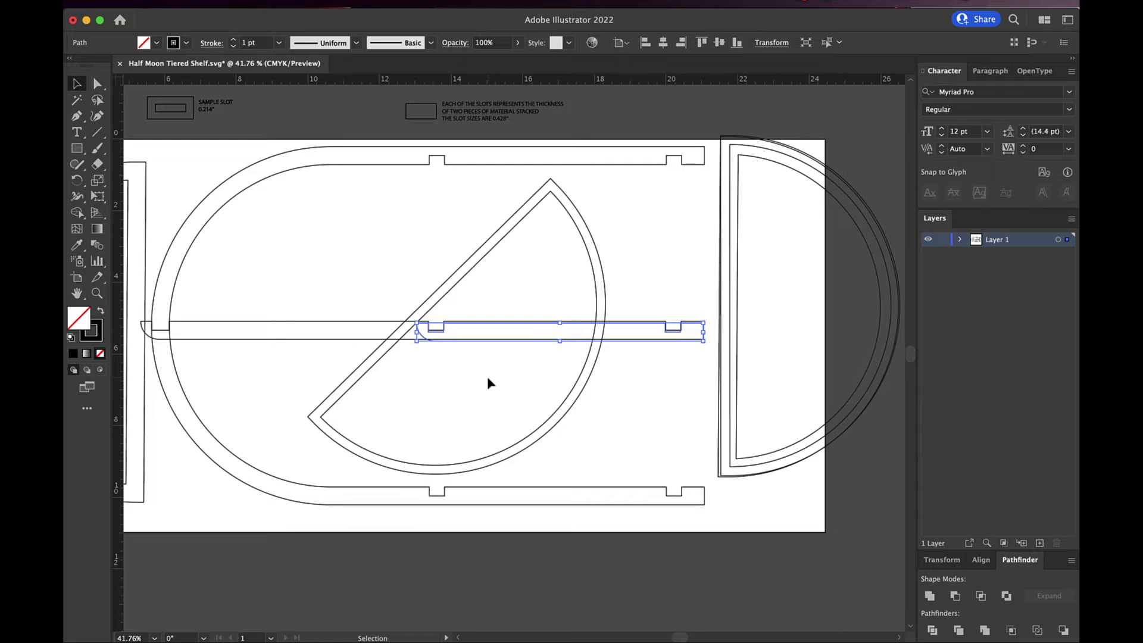
pyautogui.scroll(-1, 488, 378)
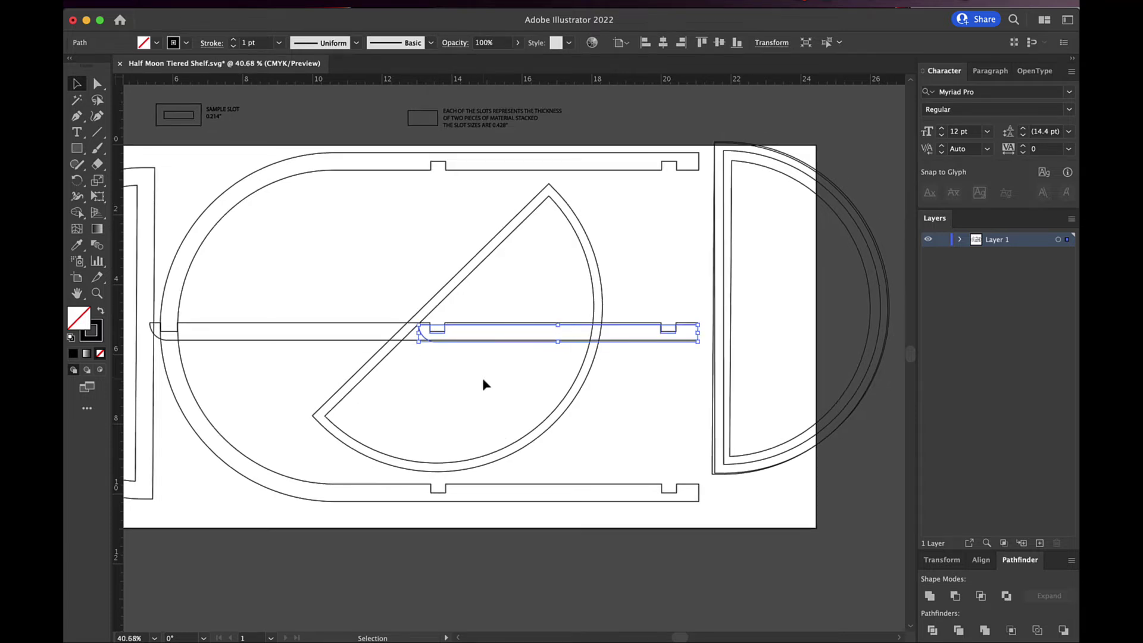
pyautogui.press('super+z')
pyautogui.press('super+z')
pyautogui.press('super+z')
pyautogui.press('super+z')
pyautogui.press('super+z')
pyautogui.press('super+z')
pyautogui.press('super+z')
pyautogui.press('super+z')
pyautogui.press('super+z')
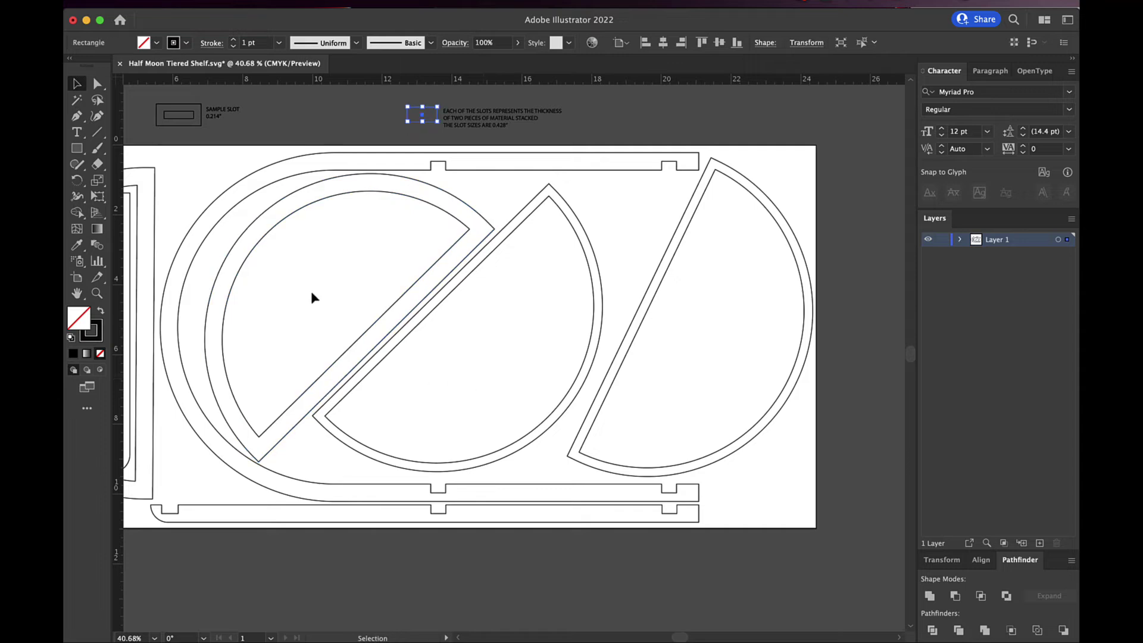
pyautogui.click(297, 130)
pyautogui.scroll(-2, 324, 178)
pyautogui.hscroll(-2, 324, 179)
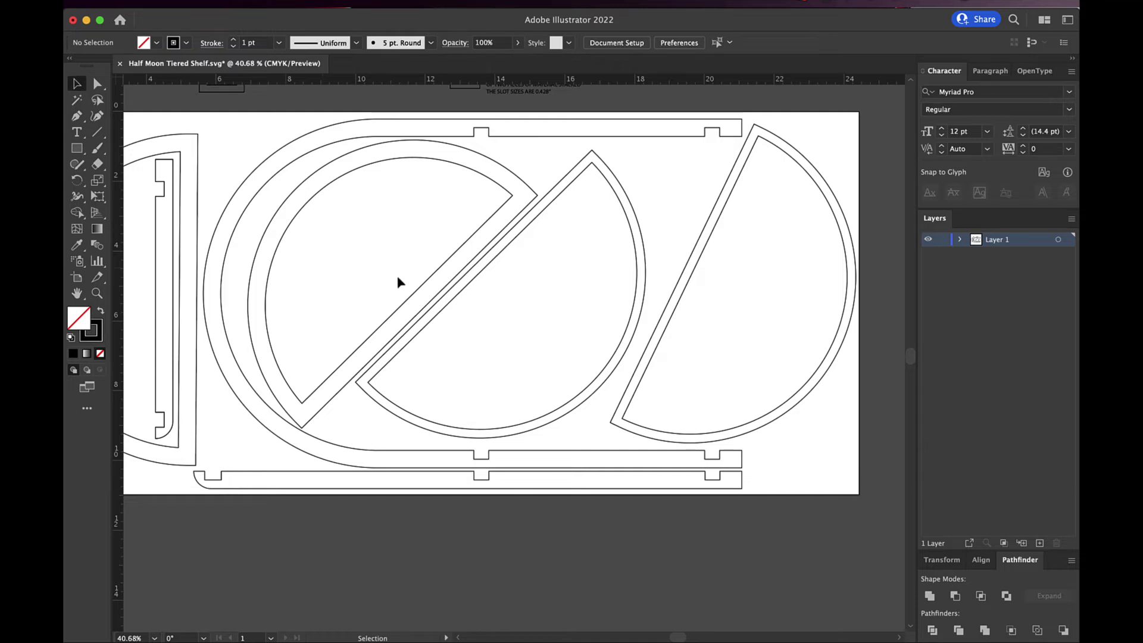
# Switch to outline view and examine the slot-size note and the U-shaped frame's notch beneath it.
pyautogui.scroll(2, 398, 281)
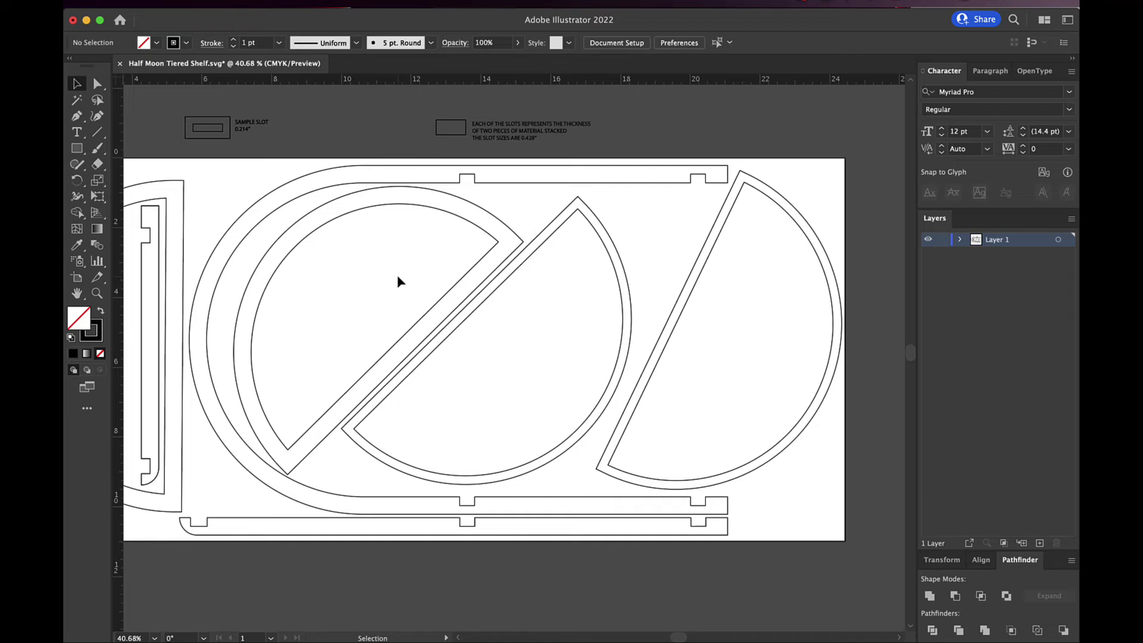
pyautogui.press('a')
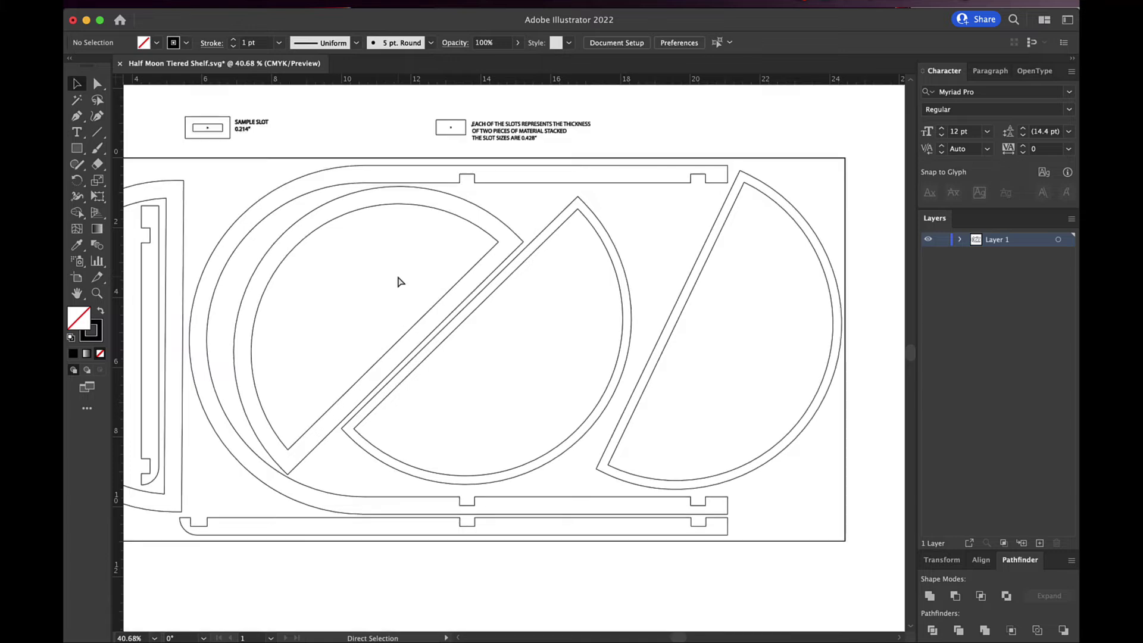
pyautogui.press('super+y')
pyautogui.scroll(2, 444, 233)
pyautogui.scroll(2, 444, 233)
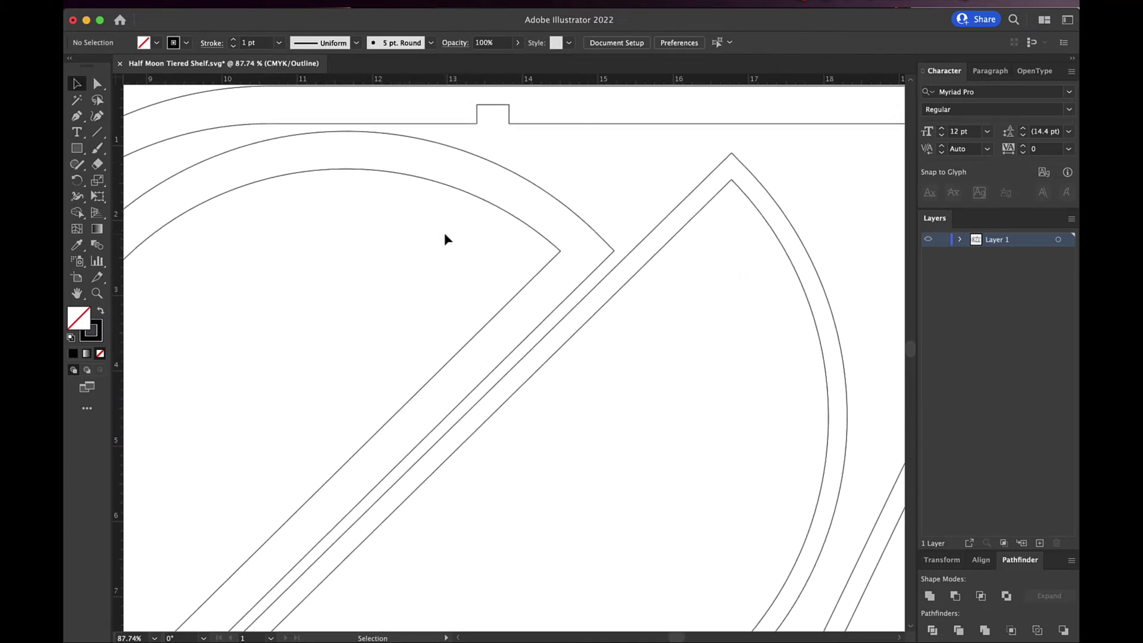
pyautogui.scroll(3, 444, 233)
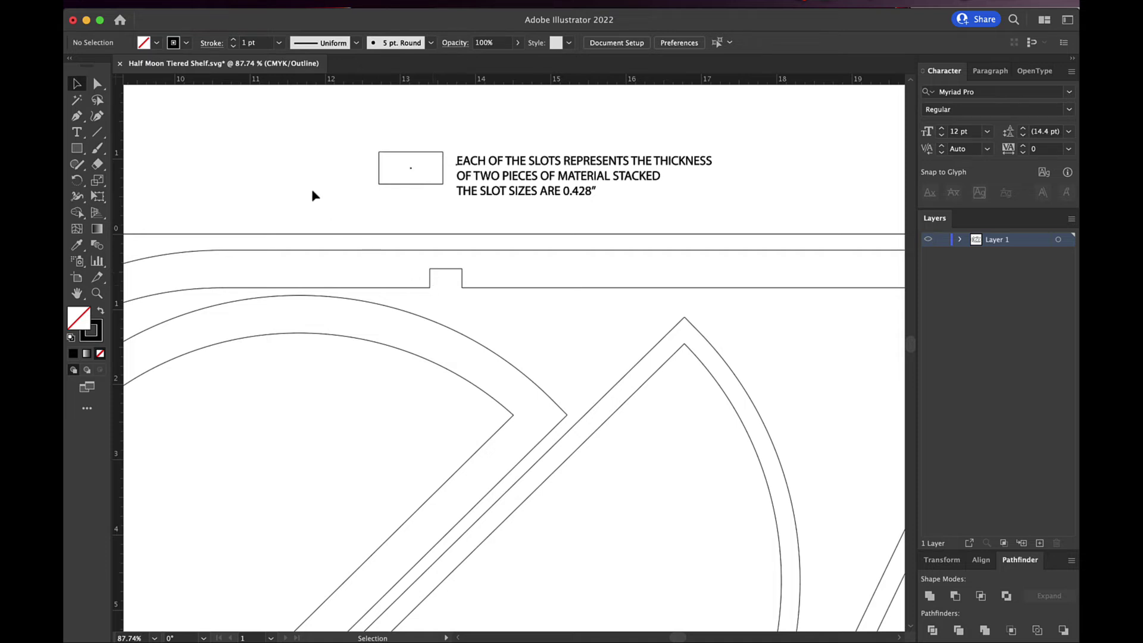
pyautogui.hscroll(-2, 309, 187)
pyautogui.scroll(1, 309, 186)
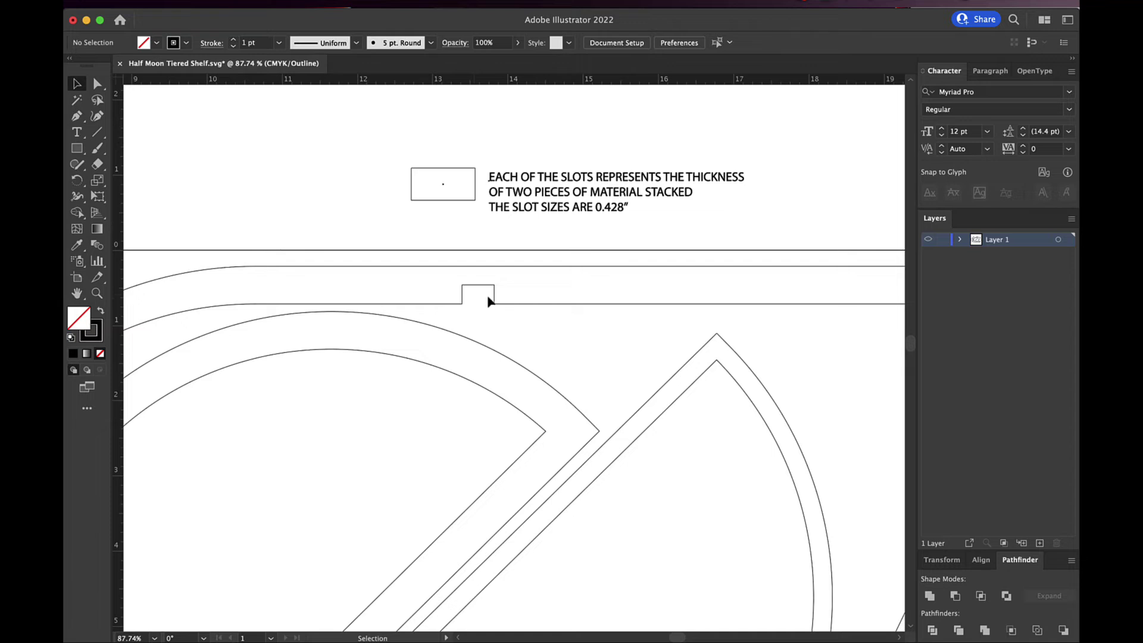
pyautogui.scroll(3, 468, 318)
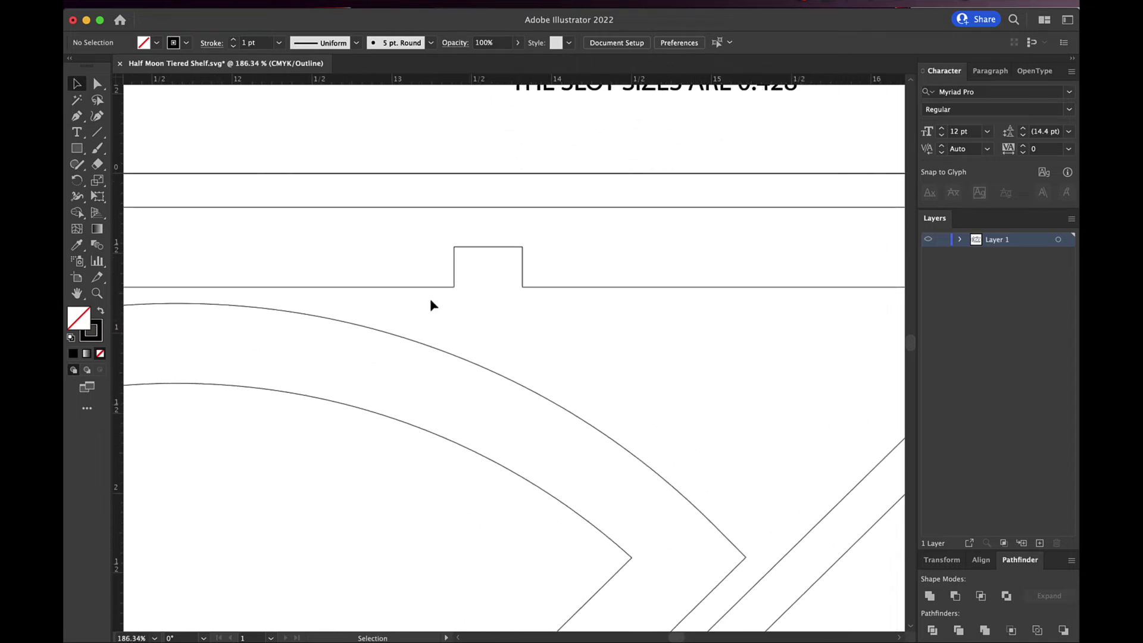
pyautogui.scroll(-1, 430, 299)
pyautogui.scroll(-2, 429, 300)
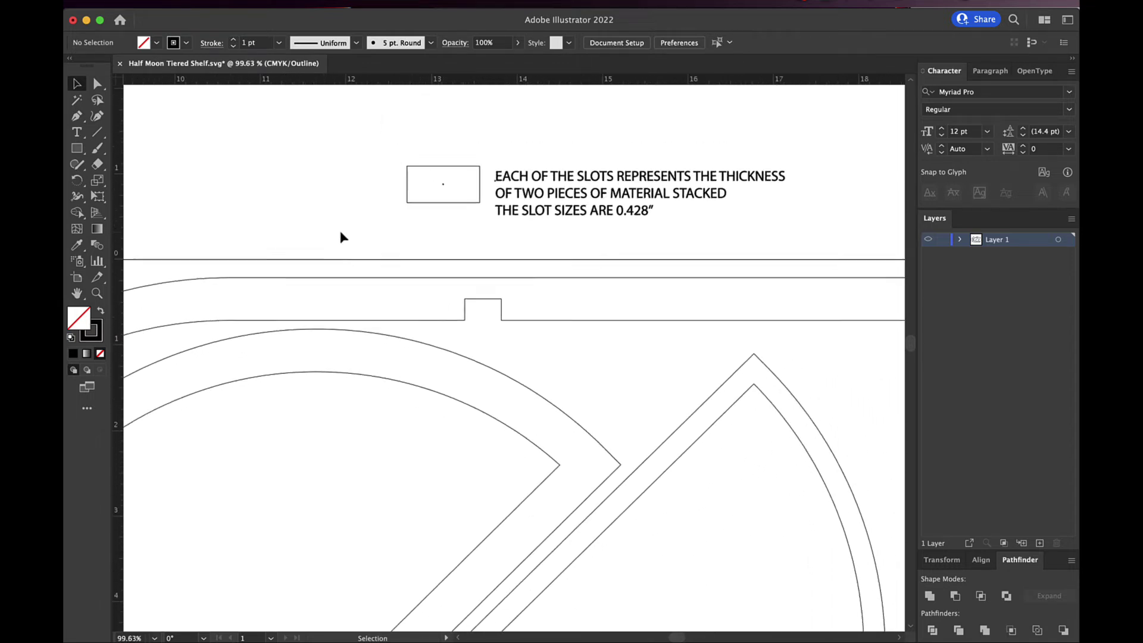
# Draw a tall rectangle about 1.43 in high beside the slot-size note and set its width to 0.23 in.
pyautogui.click(77, 149)
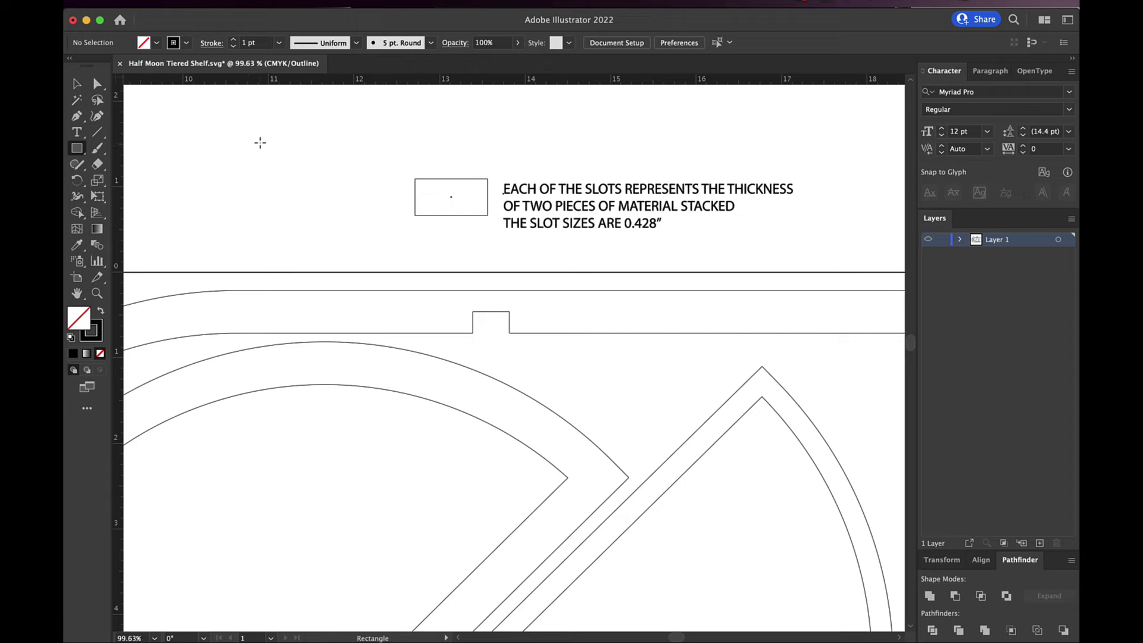
pyautogui.moveTo(259, 141); pyautogui.dragTo(296, 264)
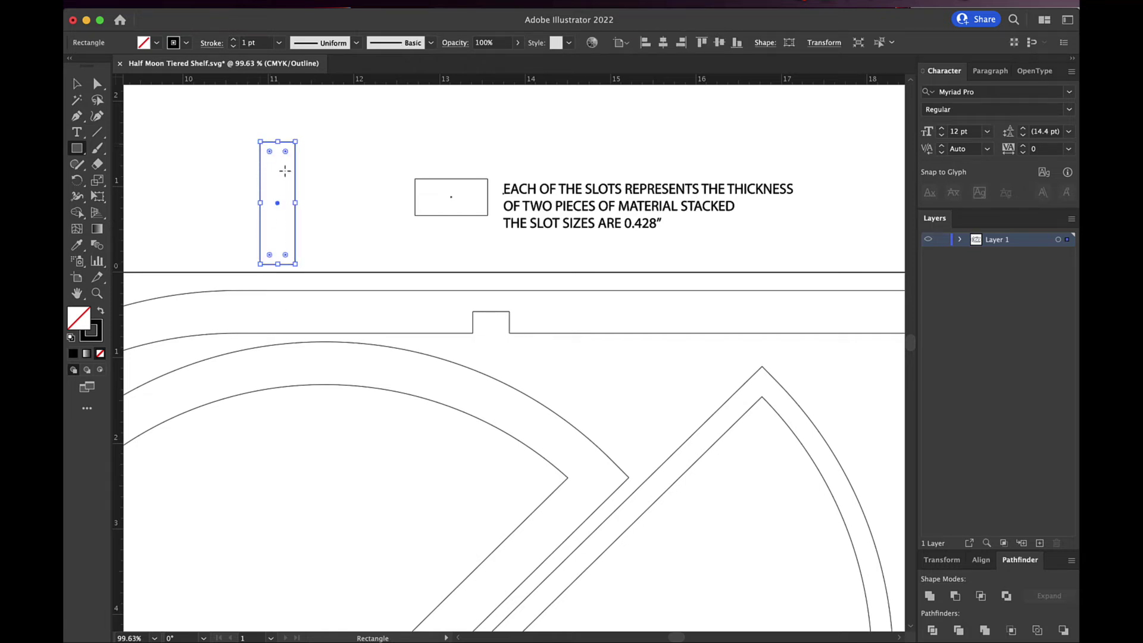
pyautogui.click(823, 42)
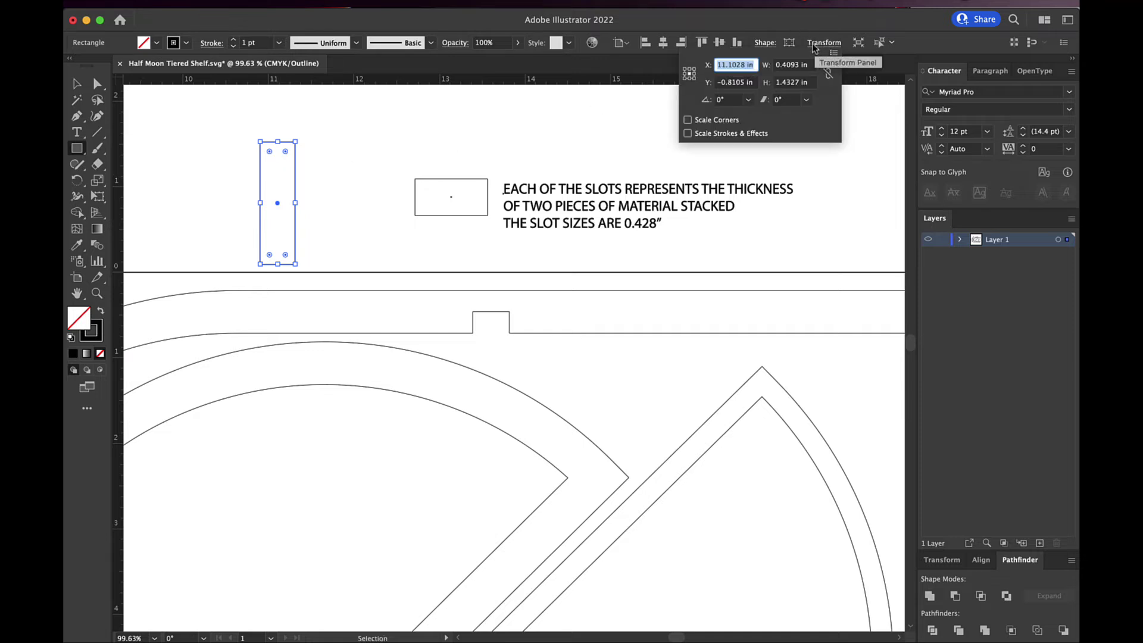
pyautogui.doubleClick(782, 66)
pyautogui.write('0.23')
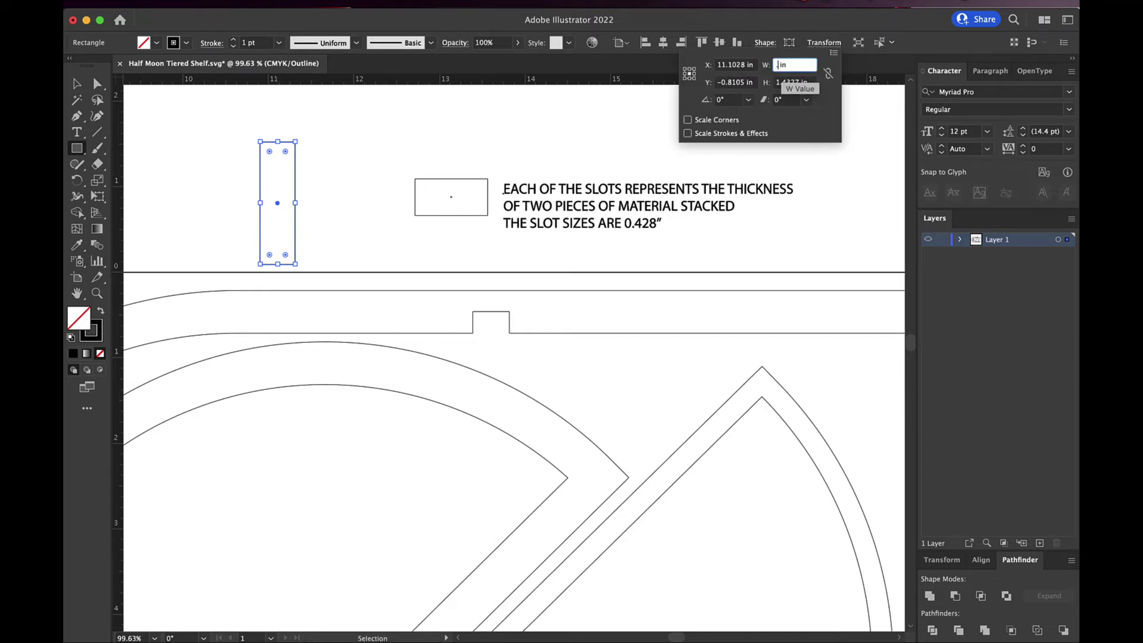
pyautogui.press('Tab')
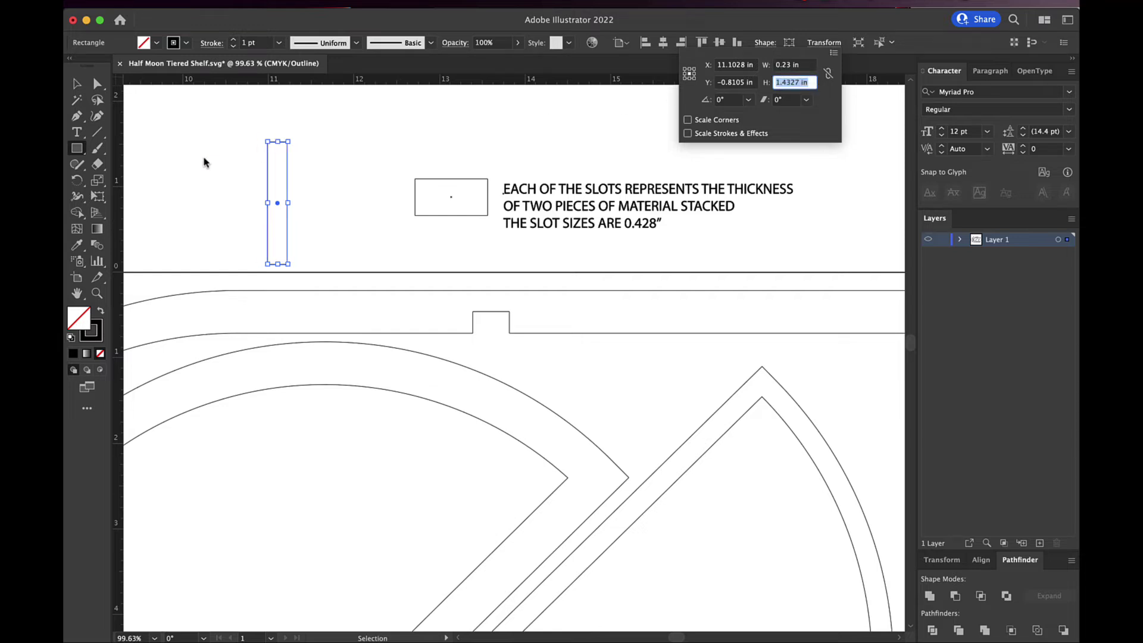
pyautogui.click(77, 86)
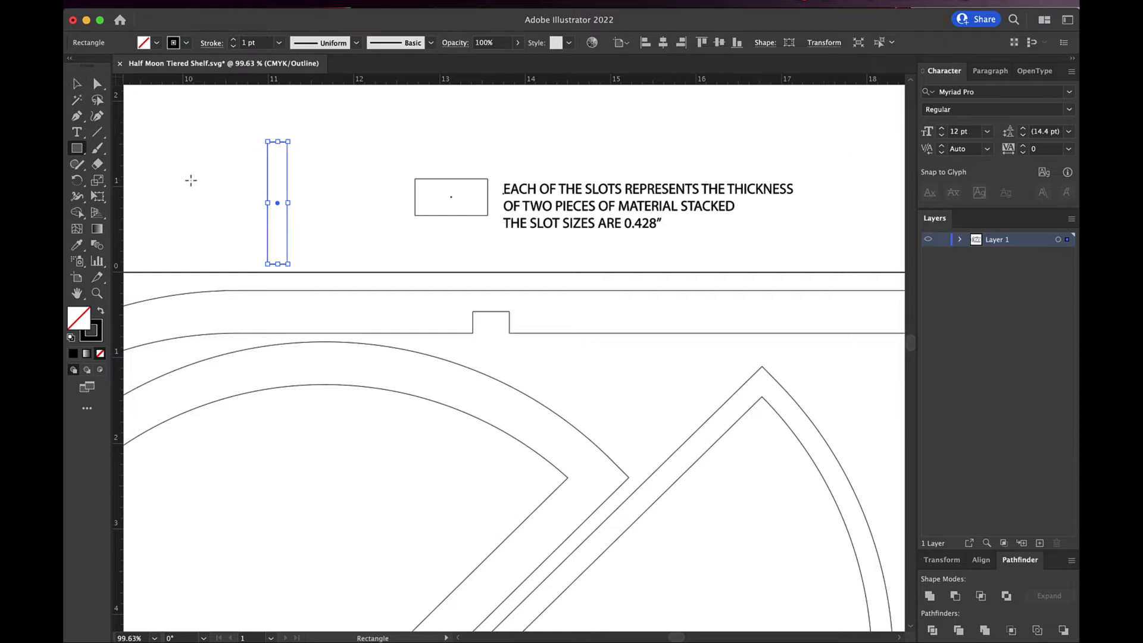
pyautogui.click(76, 85)
pyautogui.scroll(-3, 211, 200)
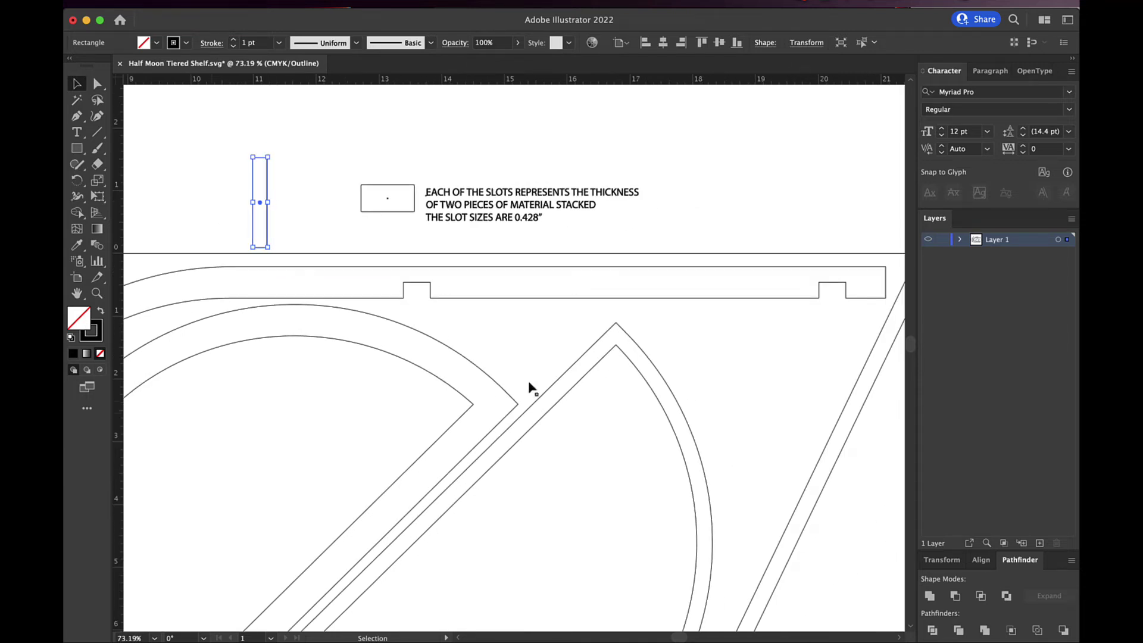
# Set the tall rectangle's width to 0.46 in, the thickness of two stacked 0.23 in pieces.
pyautogui.scroll(3, 285, 238)
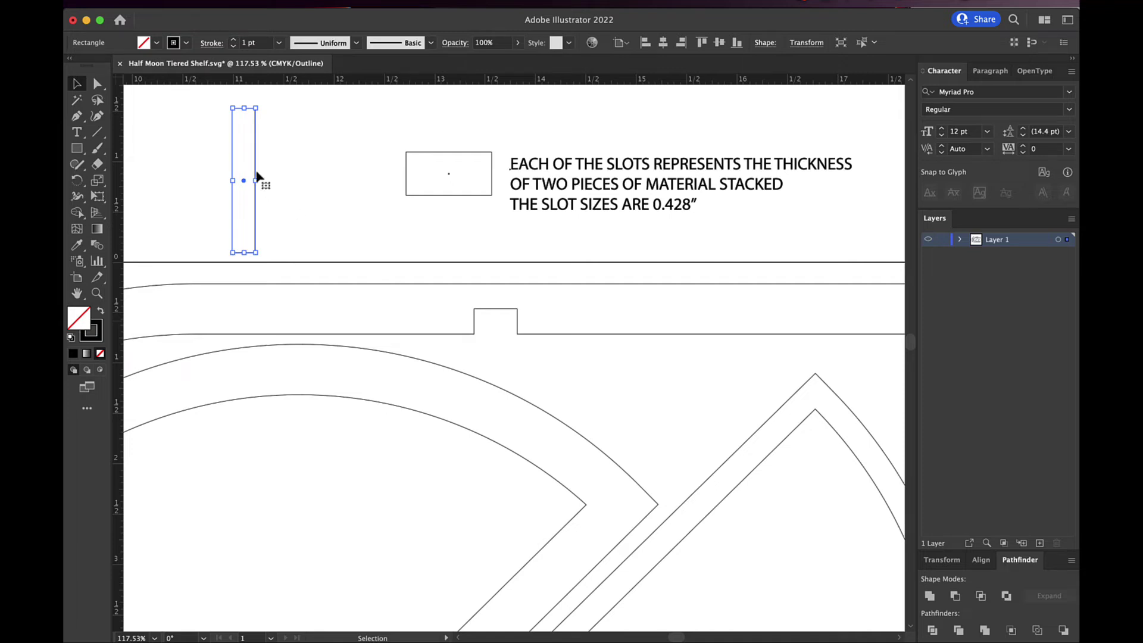
pyautogui.click(798, 44)
pyautogui.doubleClick(768, 65)
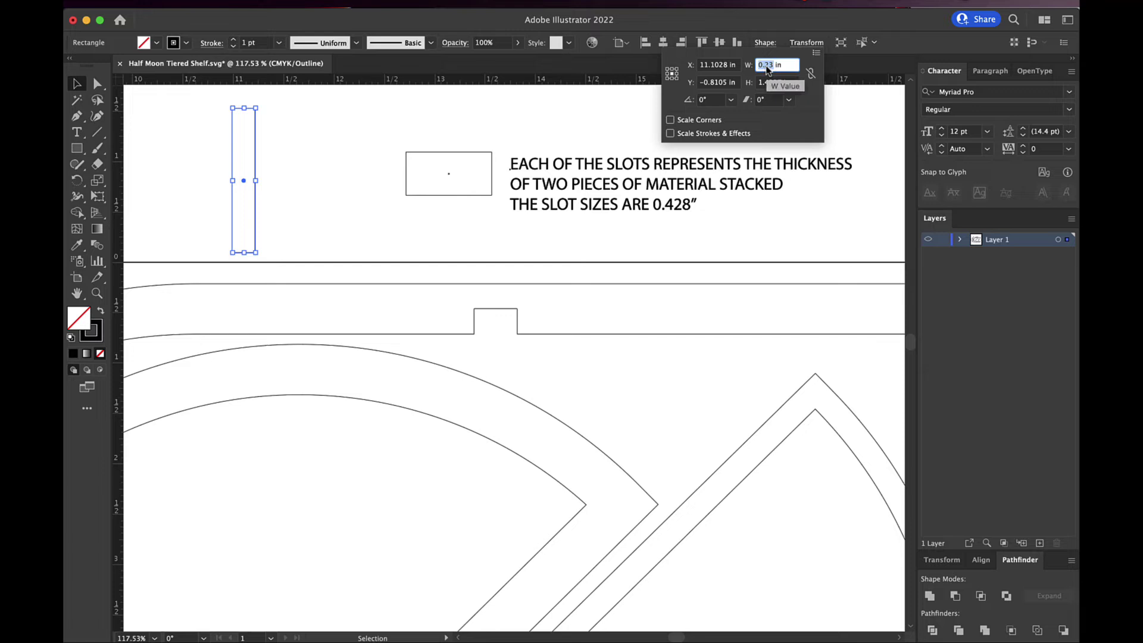
pyautogui.press('BackSpace')
pyautogui.write('0.46')
pyautogui.press('Tab')
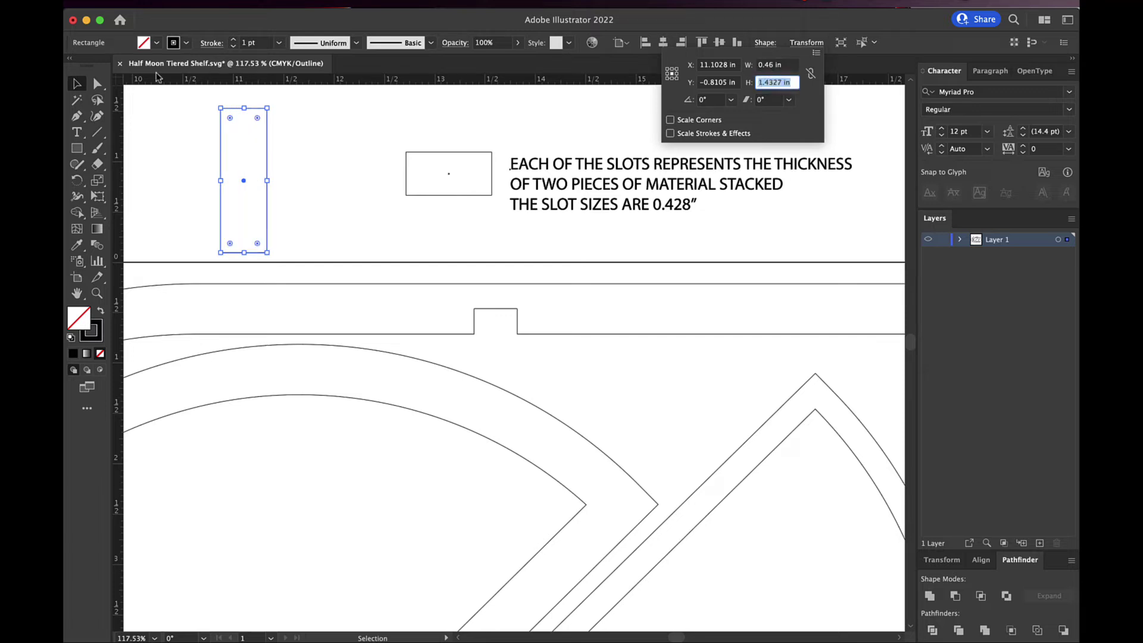
pyautogui.click(81, 90)
pyautogui.click(200, 166)
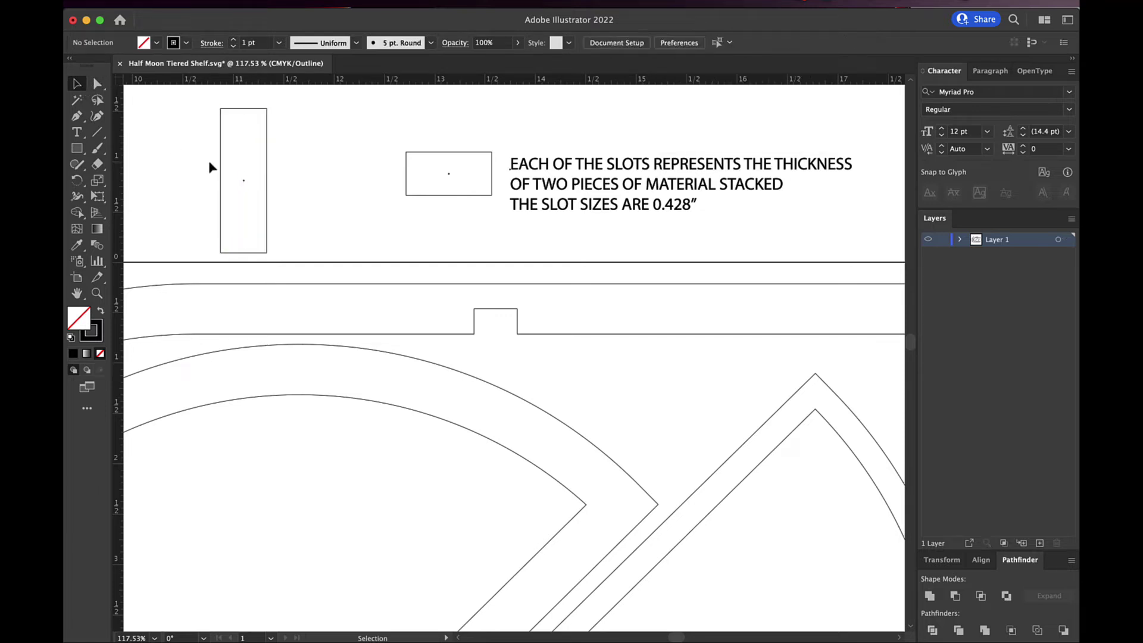
# Place the 0.46 in wide rectangle over the U-shaped frame's notch below the slot-size note, centred on it.
pyautogui.click(221, 162)
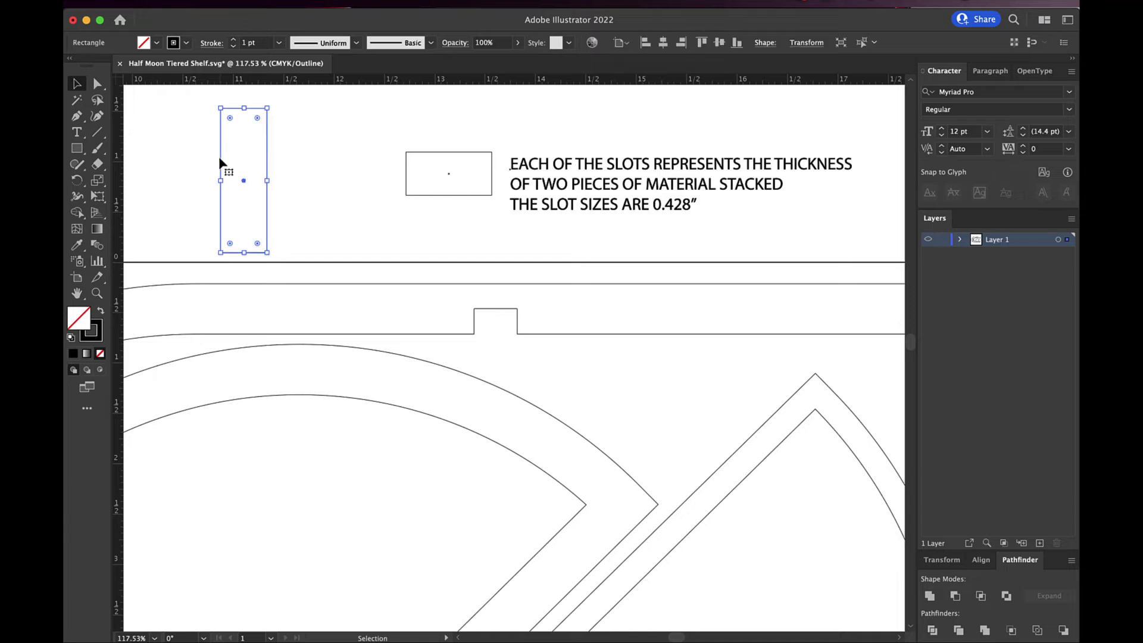
pyautogui.press('a')
pyautogui.press('super+v')
pyautogui.scroll(5, 512, 316)
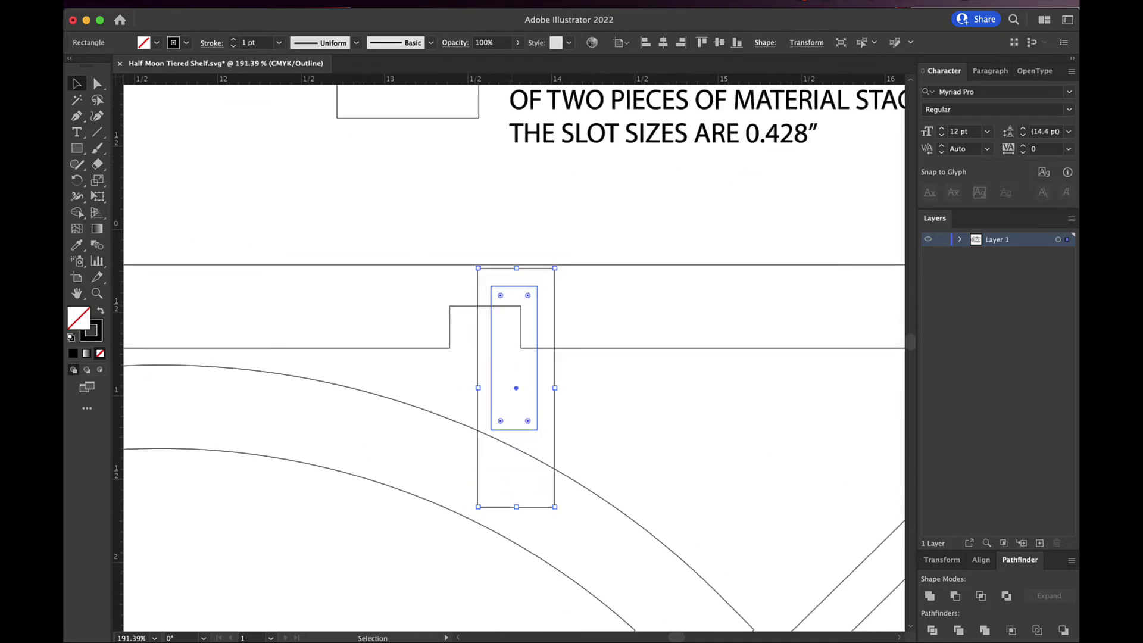
pyautogui.moveTo(467, 350); pyautogui.dragTo(421, 365)
pyautogui.scroll(6, 421, 396)
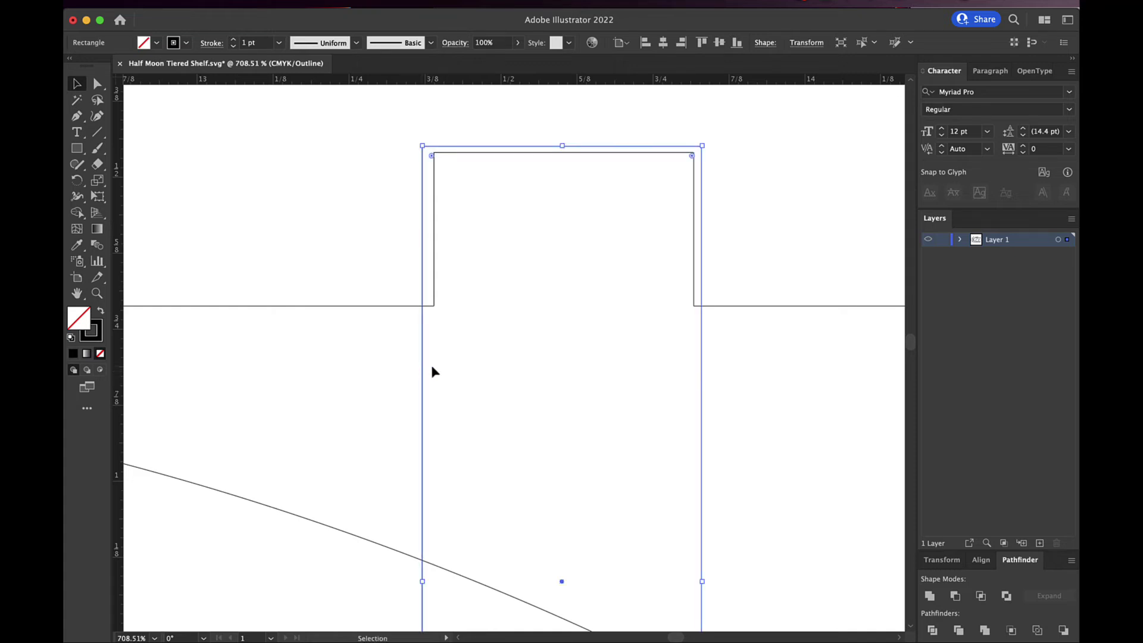
# Move the left edge of the U-shaped frame's notch outward onto the left side of the 0.46 in rectangle.
pyautogui.scroll(2, 470, 360)
pyautogui.hscroll(3, 470, 360)
pyautogui.scroll(2, 470, 360)
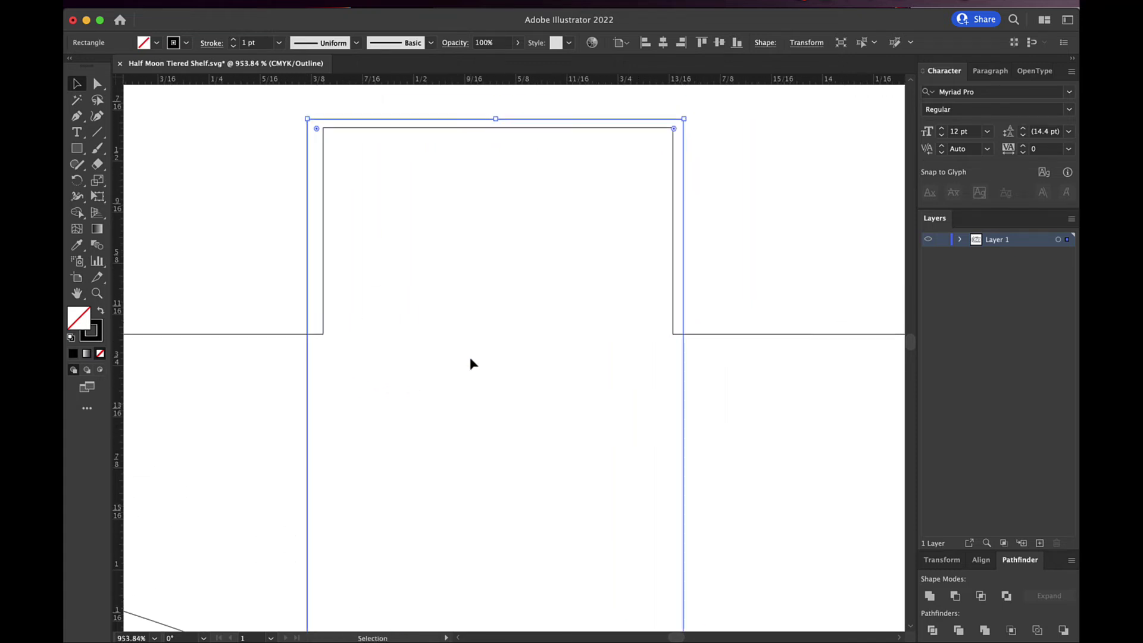
pyautogui.click(98, 85)
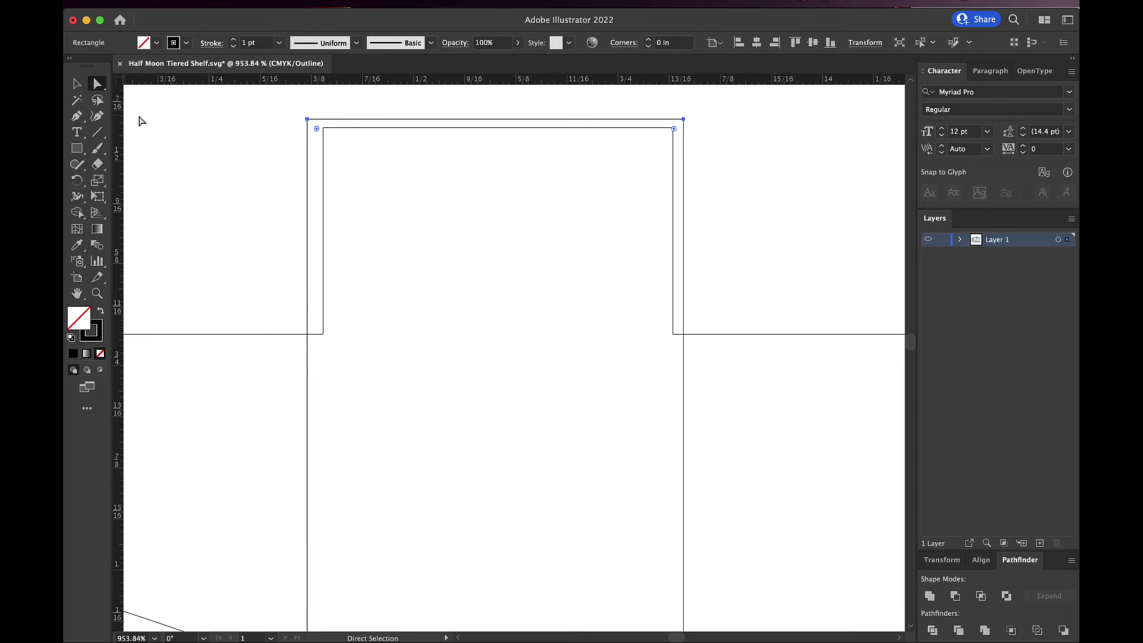
pyautogui.click(323, 128)
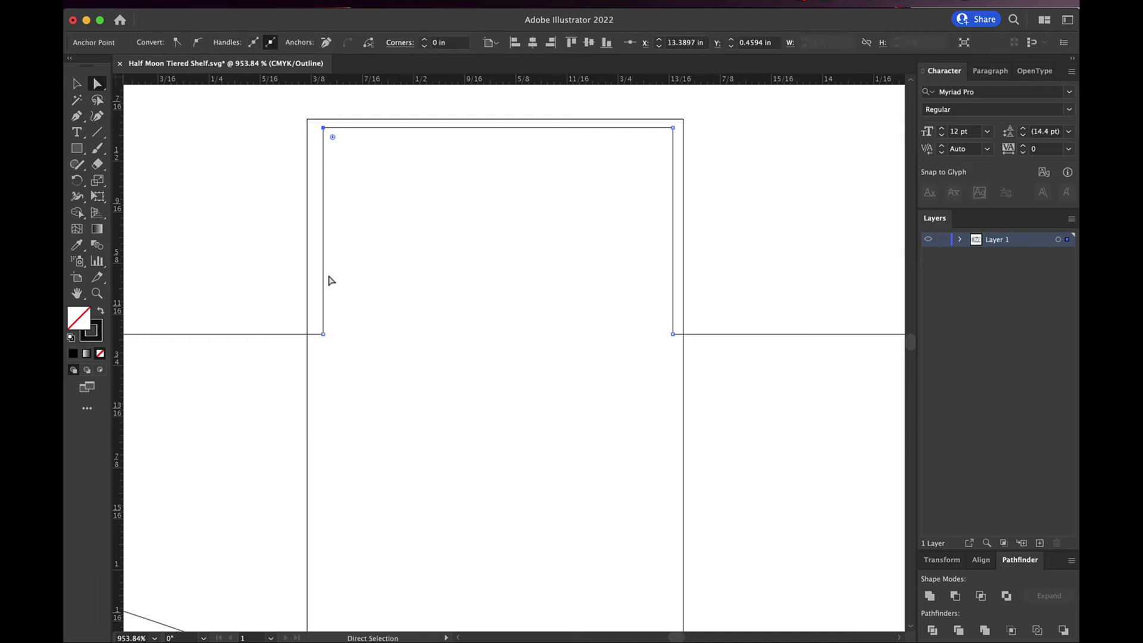
pyautogui.keyDown('shift'); pyautogui.click(323, 334); pyautogui.keyUp('shift')
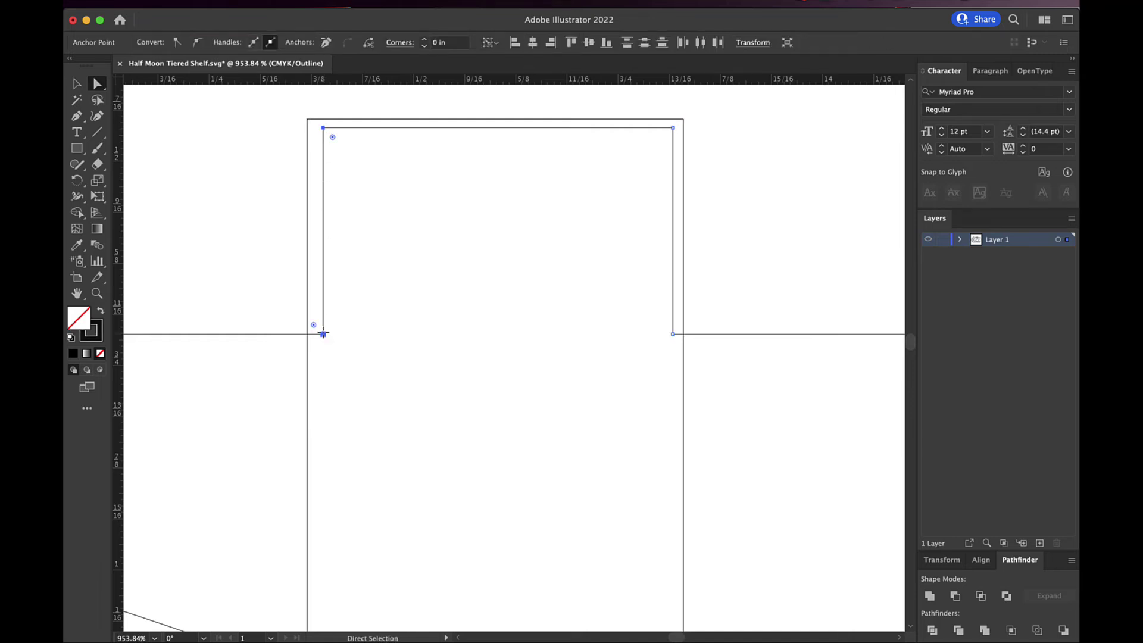
pyautogui.moveTo(323, 334); pyautogui.dragTo(307, 335)
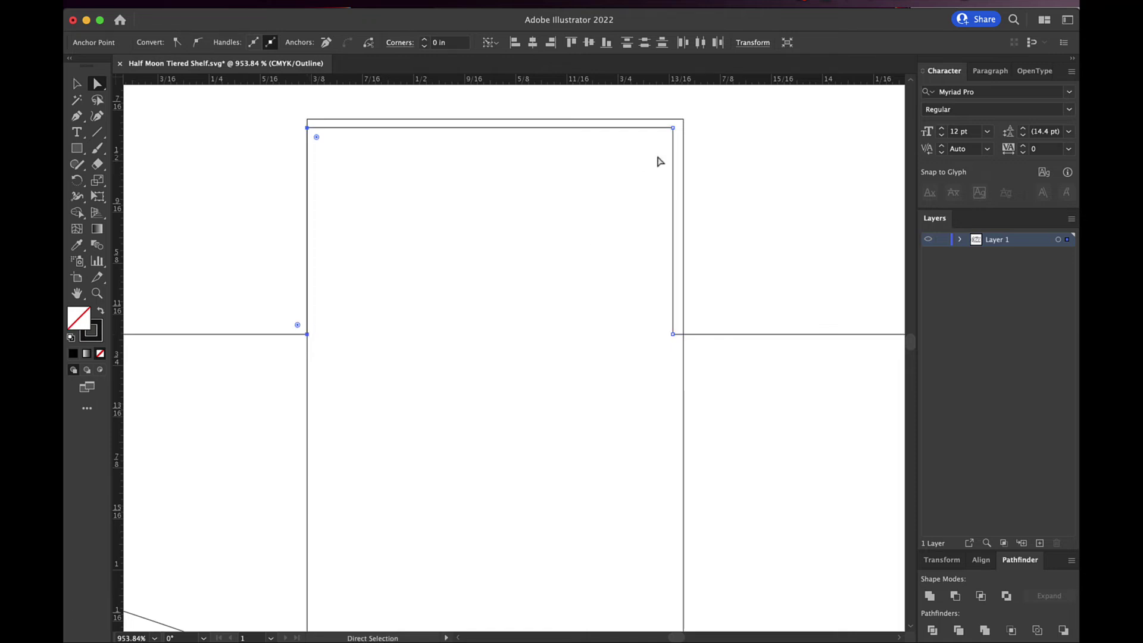
# Move the notch's right edge outward onto the right side of the 0.46 in rectangle.
pyautogui.click(673, 128)
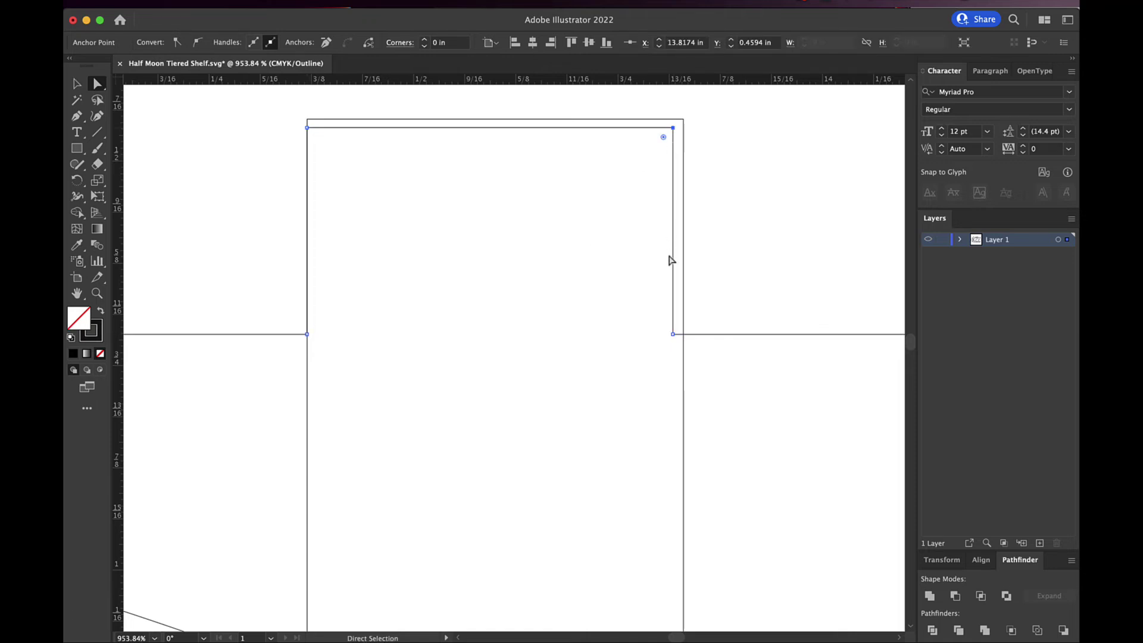
pyautogui.keyDown('shift'); pyautogui.click(673, 335); pyautogui.keyUp('shift')
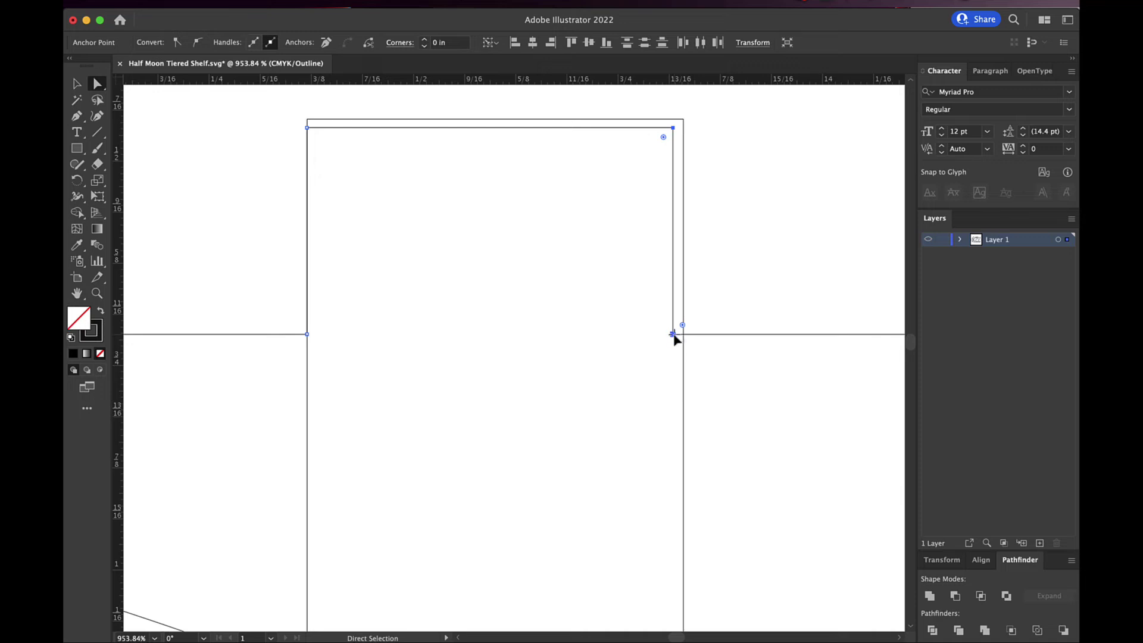
pyautogui.moveTo(673, 335); pyautogui.dragTo(684, 335)
pyautogui.scroll(-4, 464, 332)
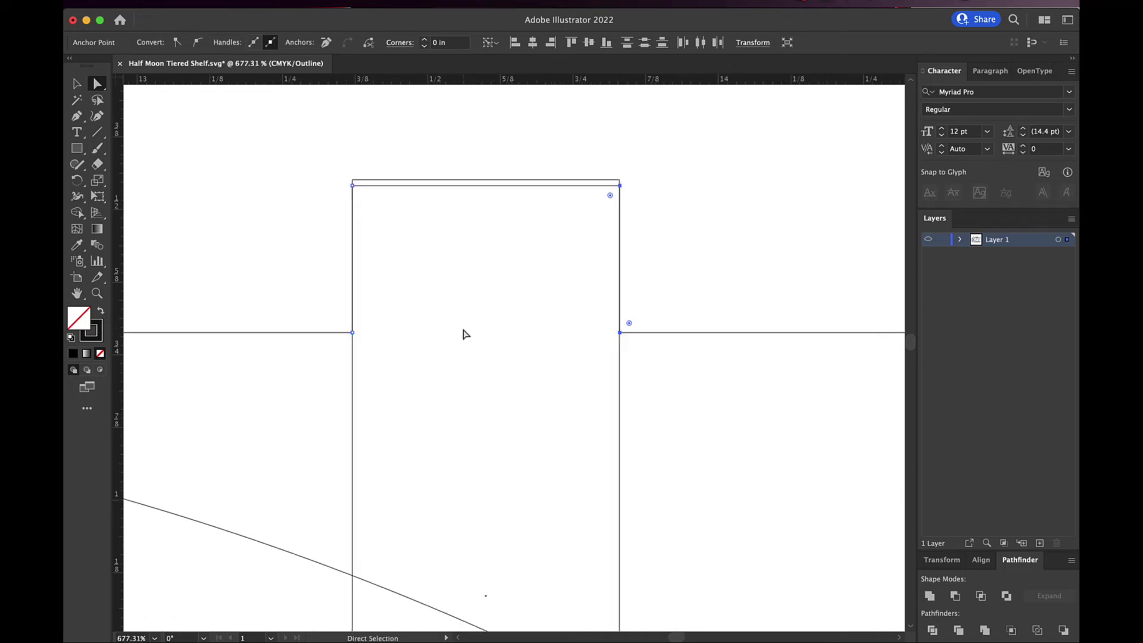
pyautogui.scroll(-4, 345, 434)
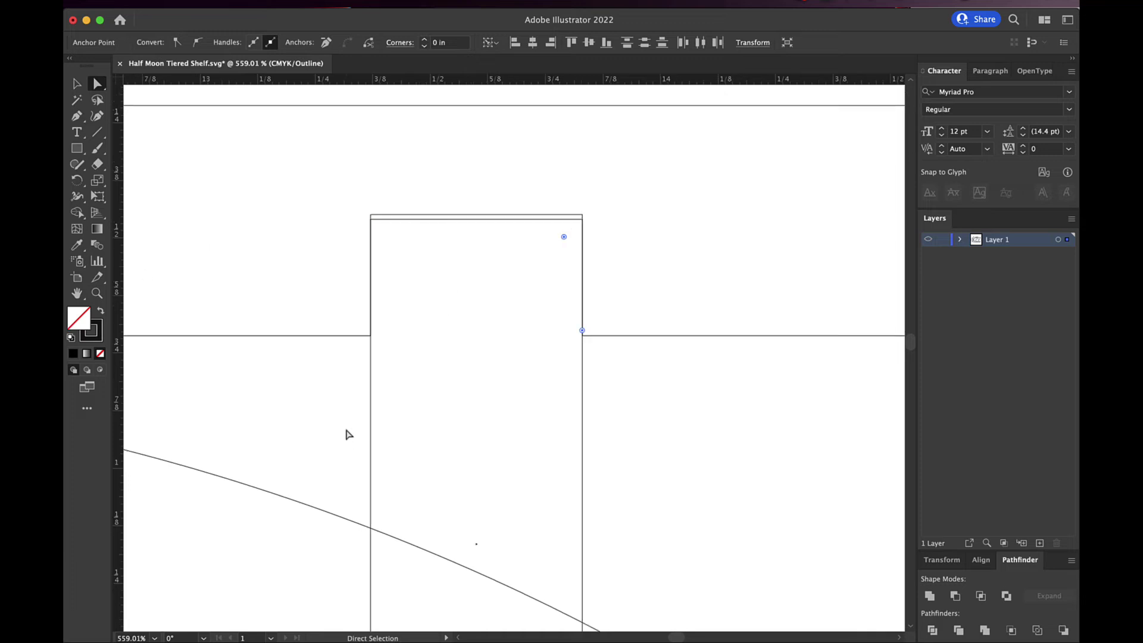
# Examine the remaining notches along the U-shaped frame and the long strip beneath it.
pyautogui.click(76, 84)
pyautogui.click(310, 266)
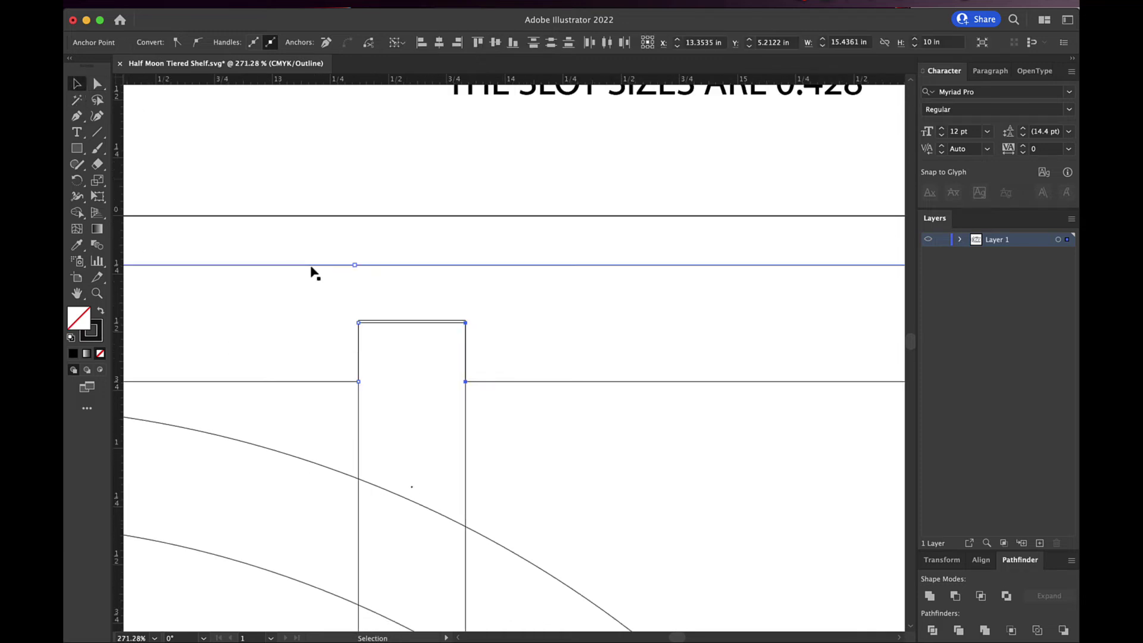
pyautogui.scroll(-2, 286, 271)
pyautogui.scroll(-6, 286, 274)
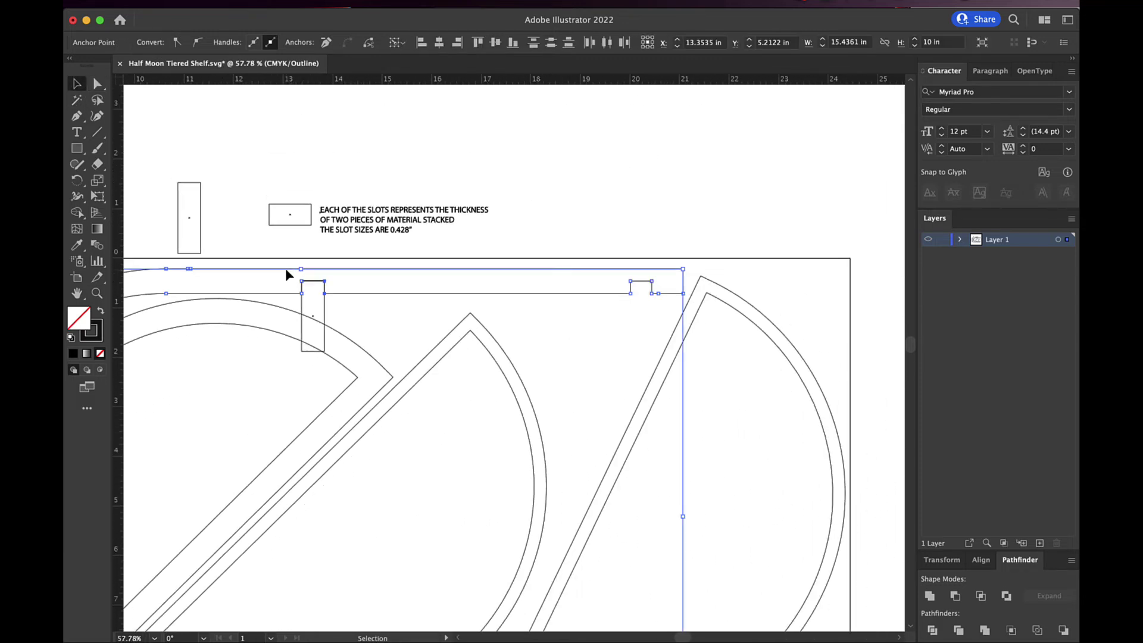
pyautogui.scroll(-3, 286, 270)
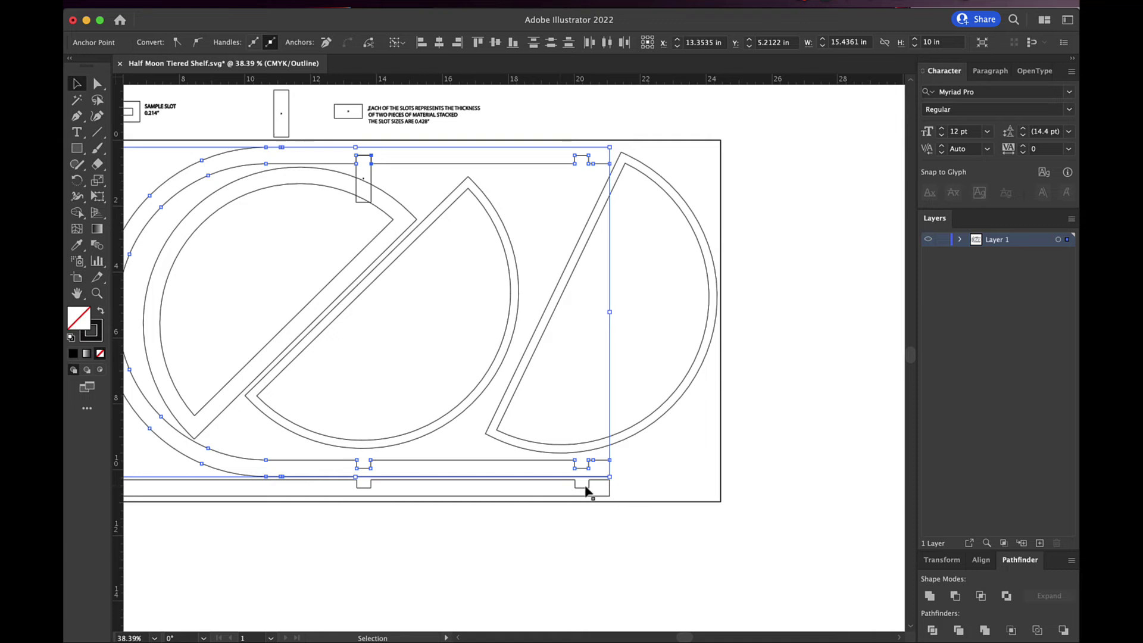
pyautogui.hscroll(-6, 563, 493)
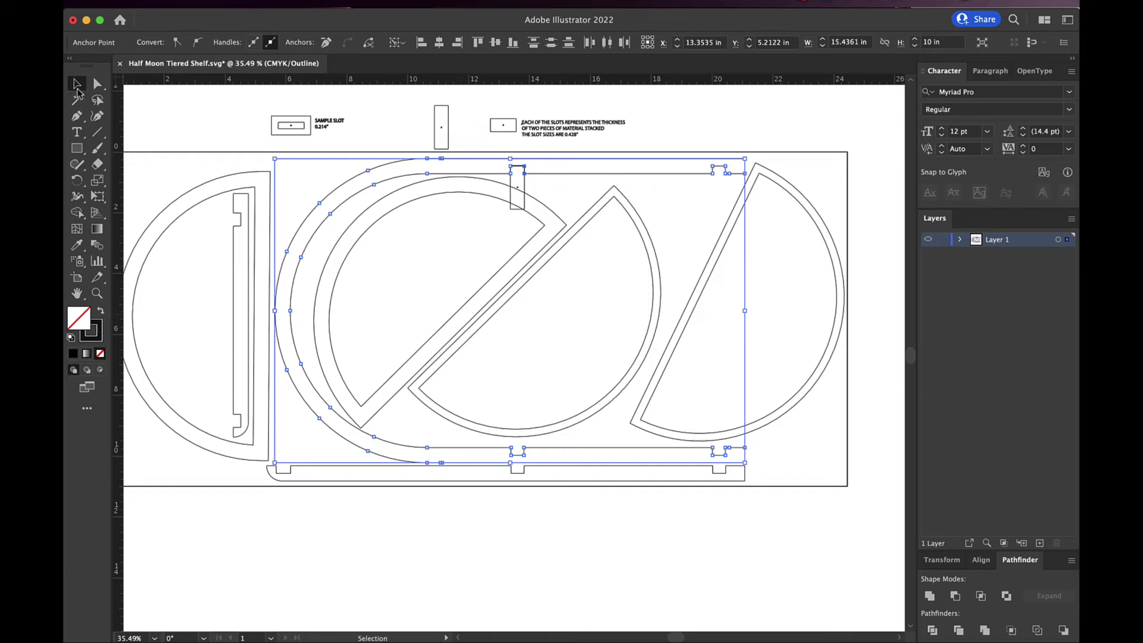
pyautogui.click(559, 190)
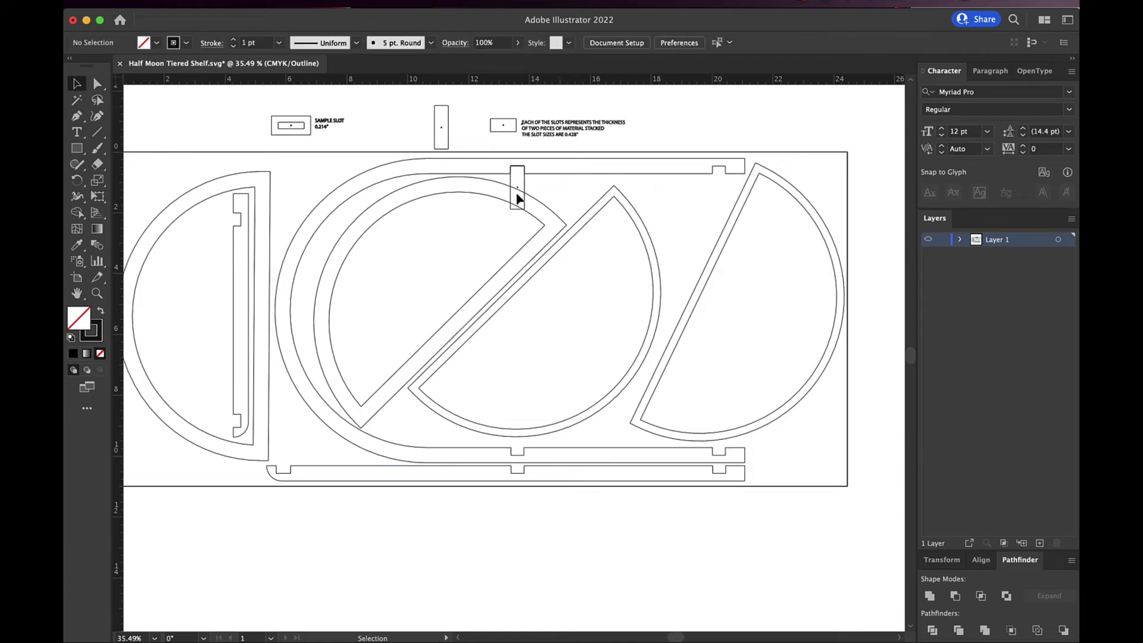
# Undo the notch edge moves and the rectangle's placement over the notch.
pyautogui.press('a')
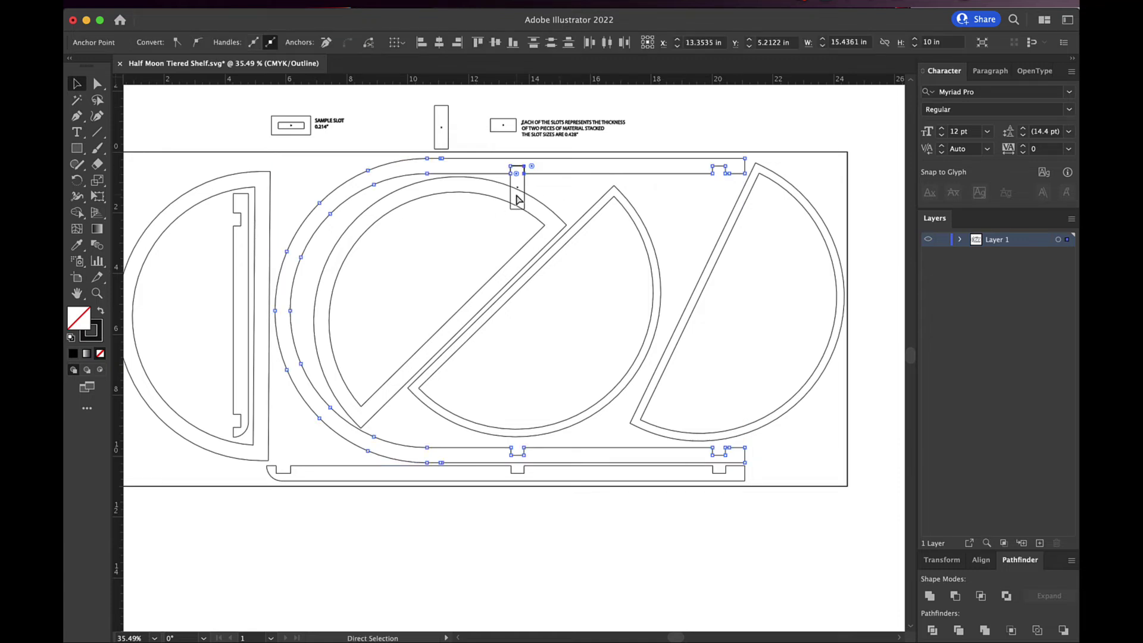
pyautogui.click(517, 198)
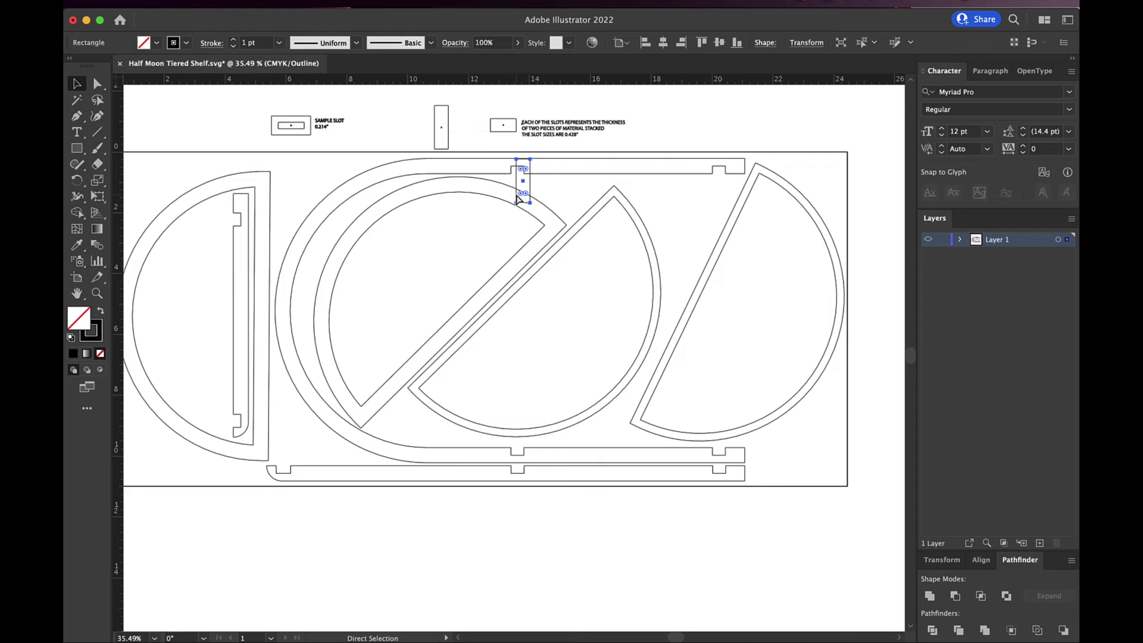
pyautogui.press('v')
# Reposition the 0.46 in wide rectangle over the notch below the slot-size note, roughly centred and with their upper edges lined up.
pyautogui.scroll(5, 524, 147)
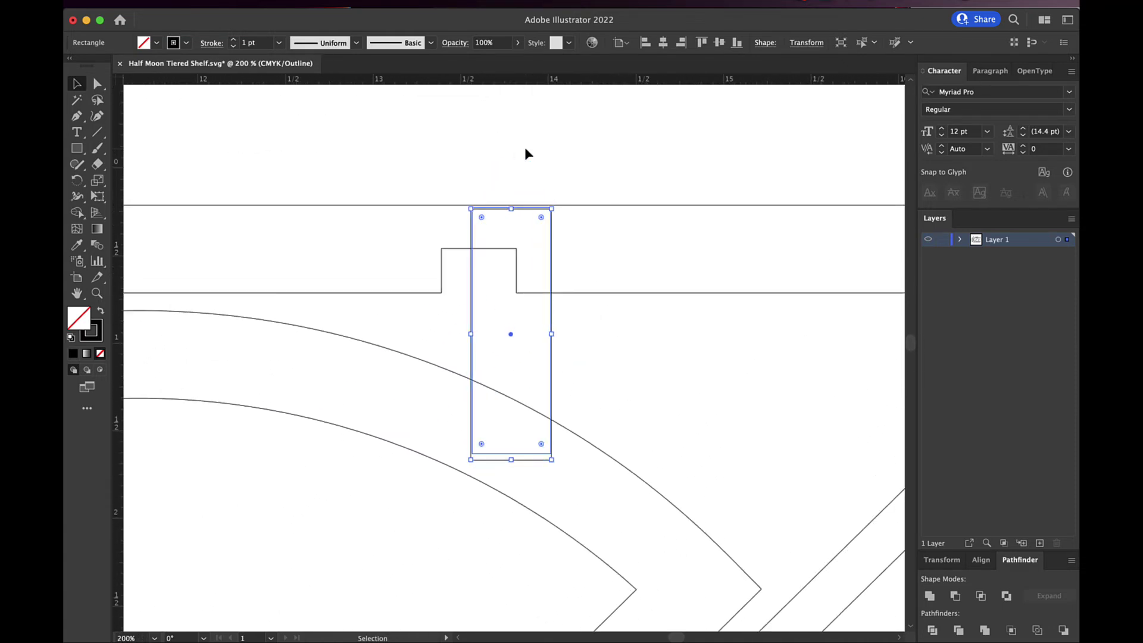
pyautogui.scroll(2, 524, 155)
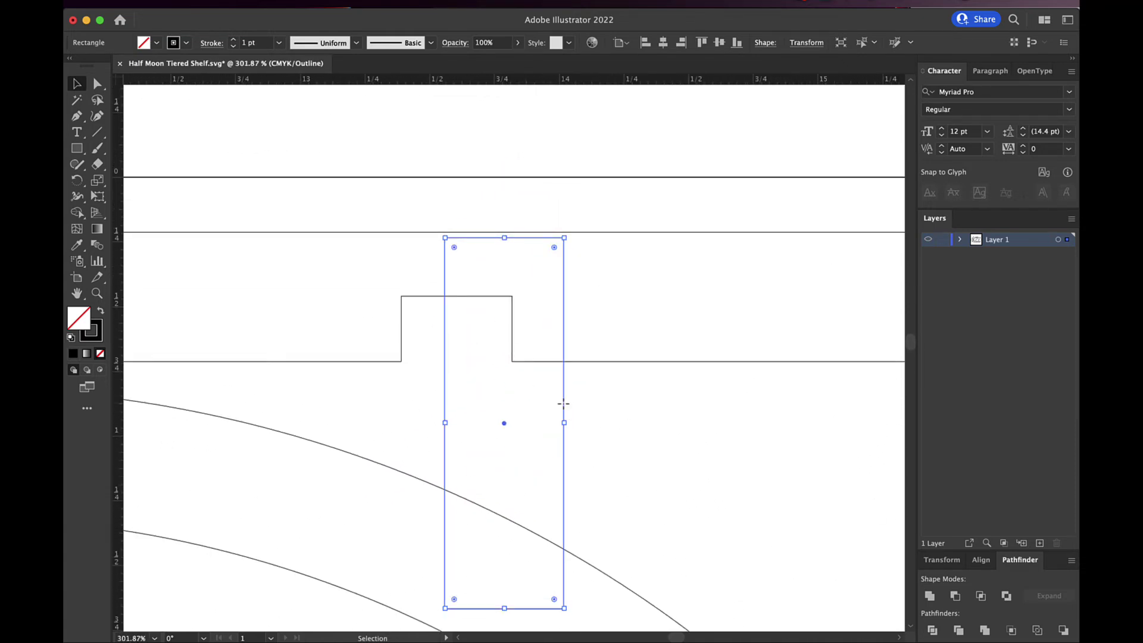
pyautogui.moveTo(563, 404); pyautogui.dragTo(517, 463)
pyautogui.scroll(3, 455, 423)
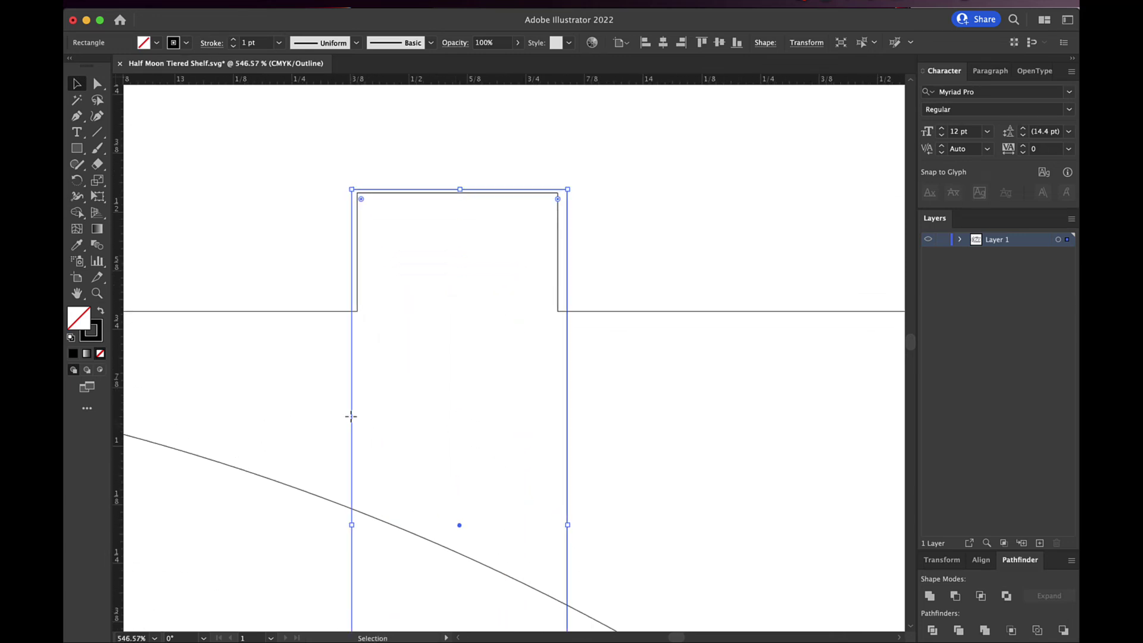
pyautogui.moveTo(351, 416); pyautogui.dragTo(351, 424)
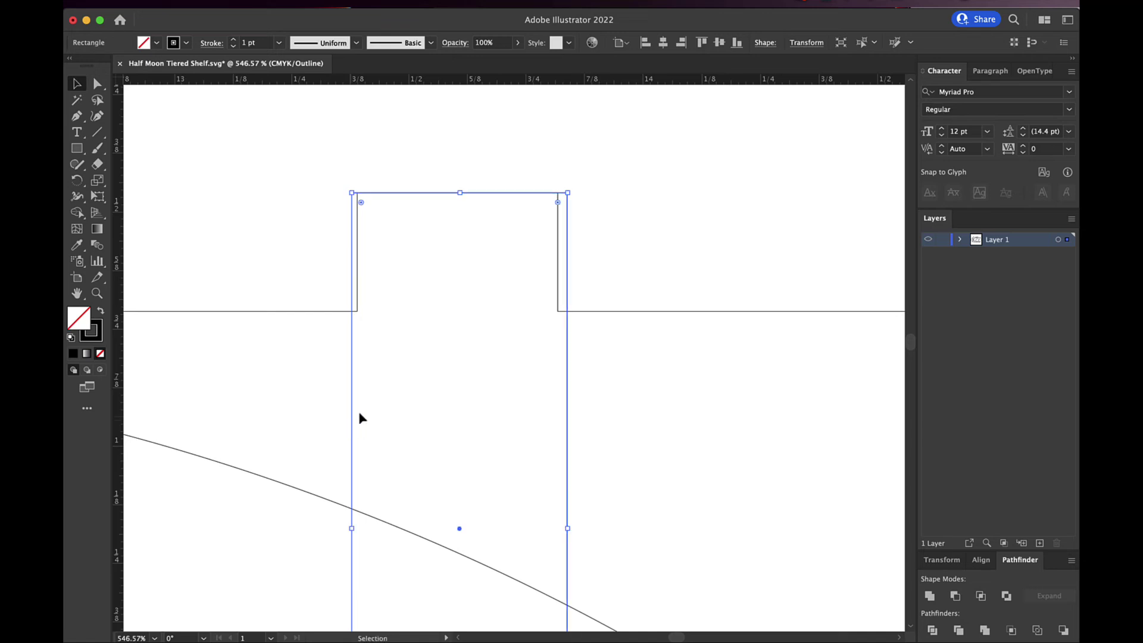
pyautogui.scroll(3, 461, 222)
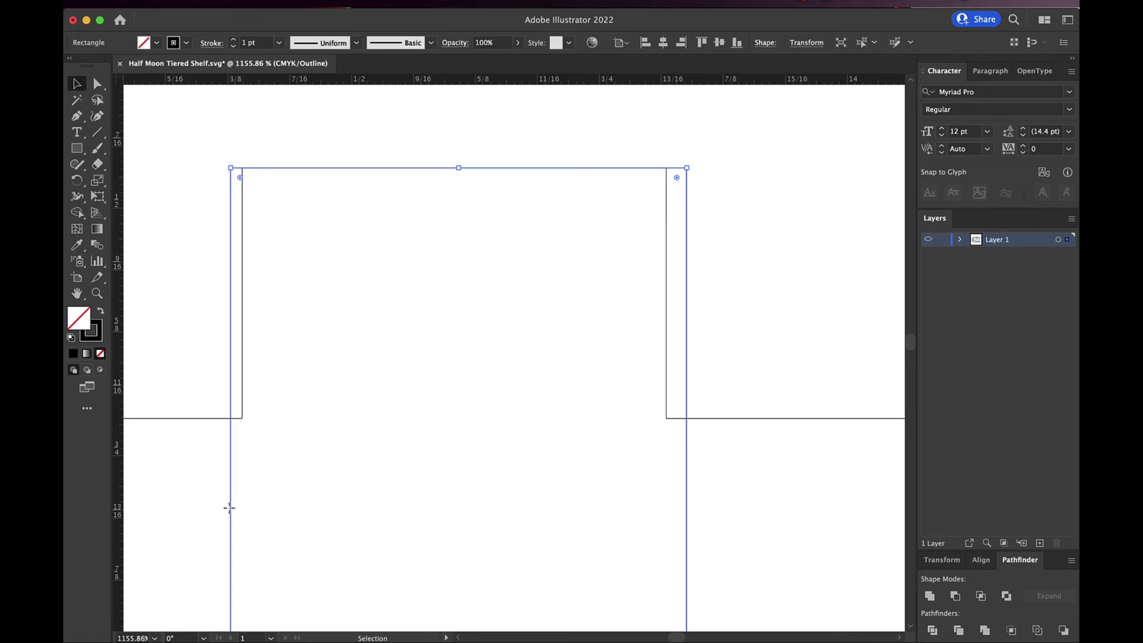
pyautogui.moveTo(229, 508); pyautogui.dragTo(228, 507)
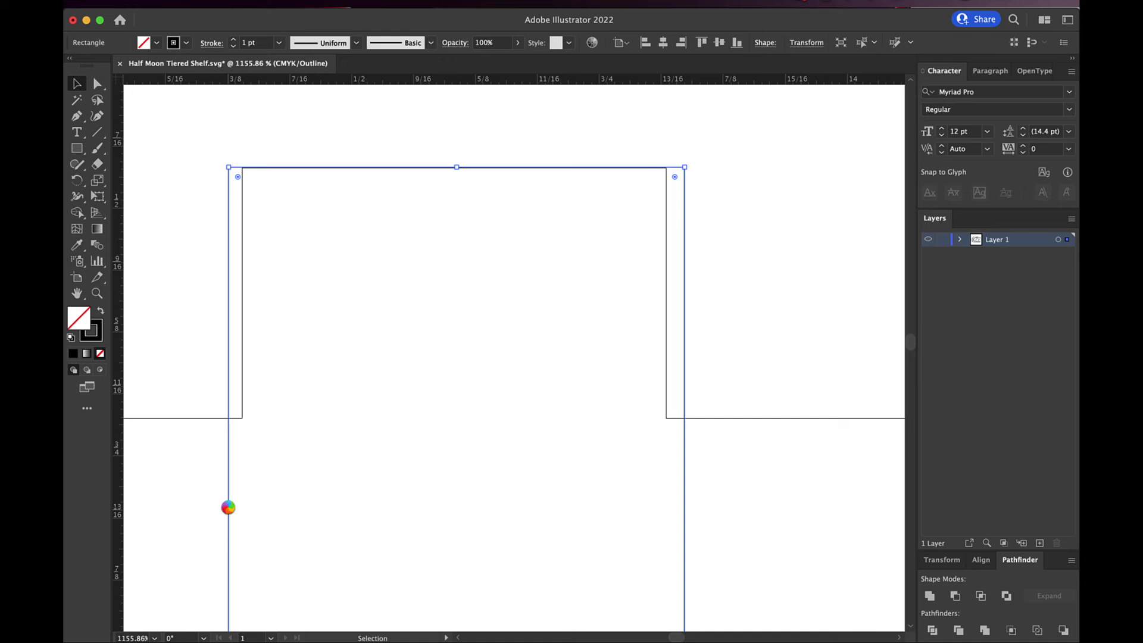
pyautogui.moveTo(226, 508); pyautogui.dragTo(232, 512)
pyautogui.click(188, 477)
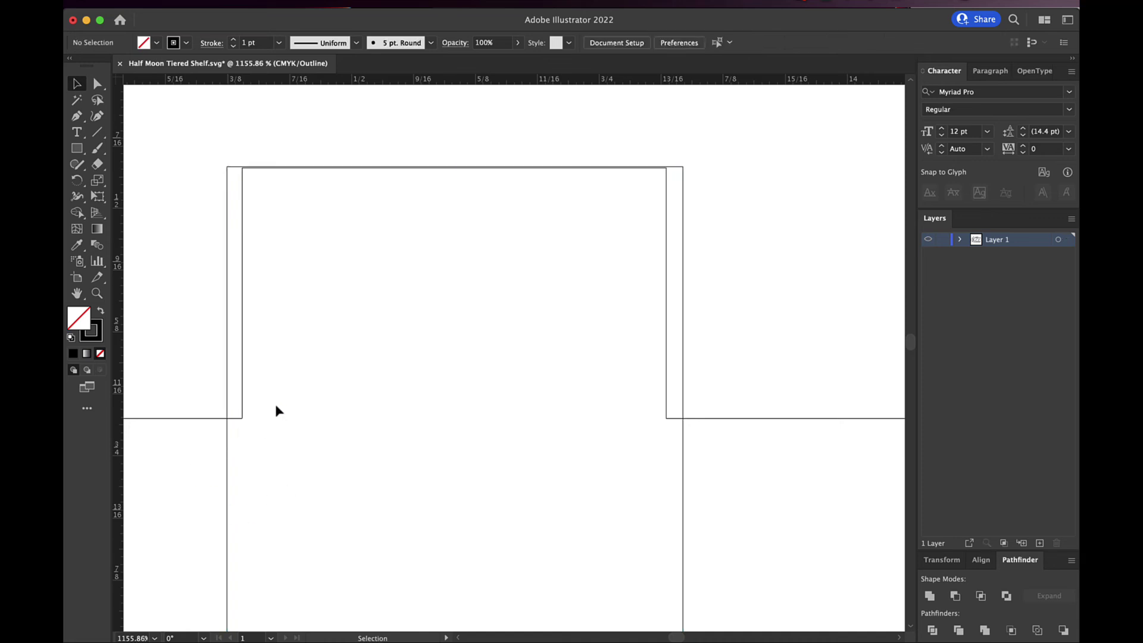
# Copy the 0.46 in rectangle and subtract the original from the U-shaped frame with Minus Front to widen the notch.
pyautogui.click(226, 474)
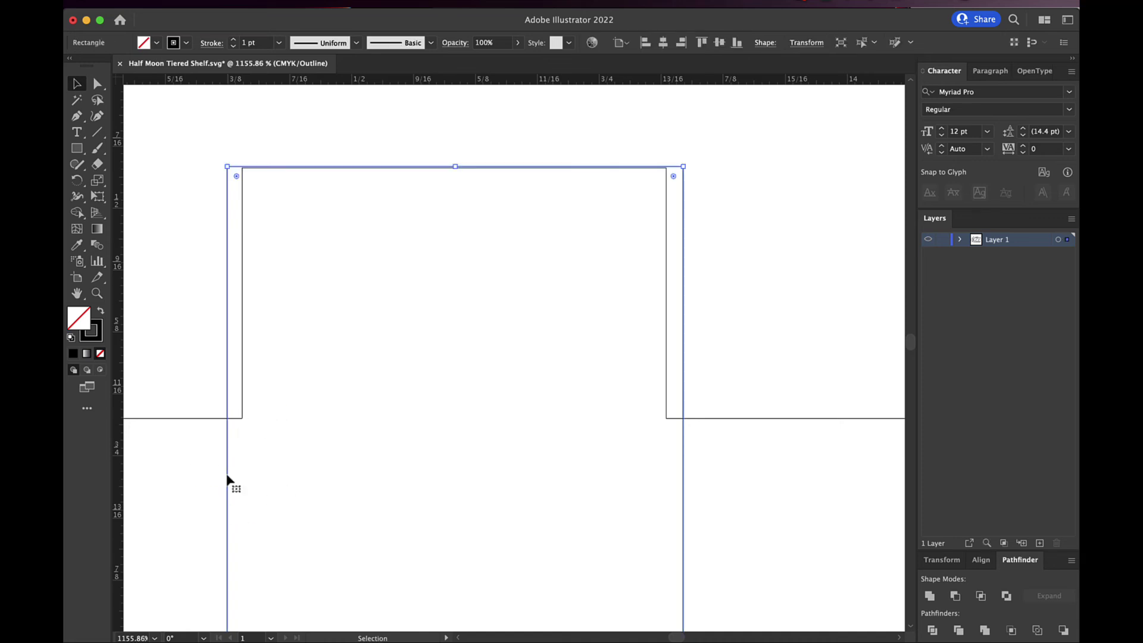
pyautogui.click(185, 419)
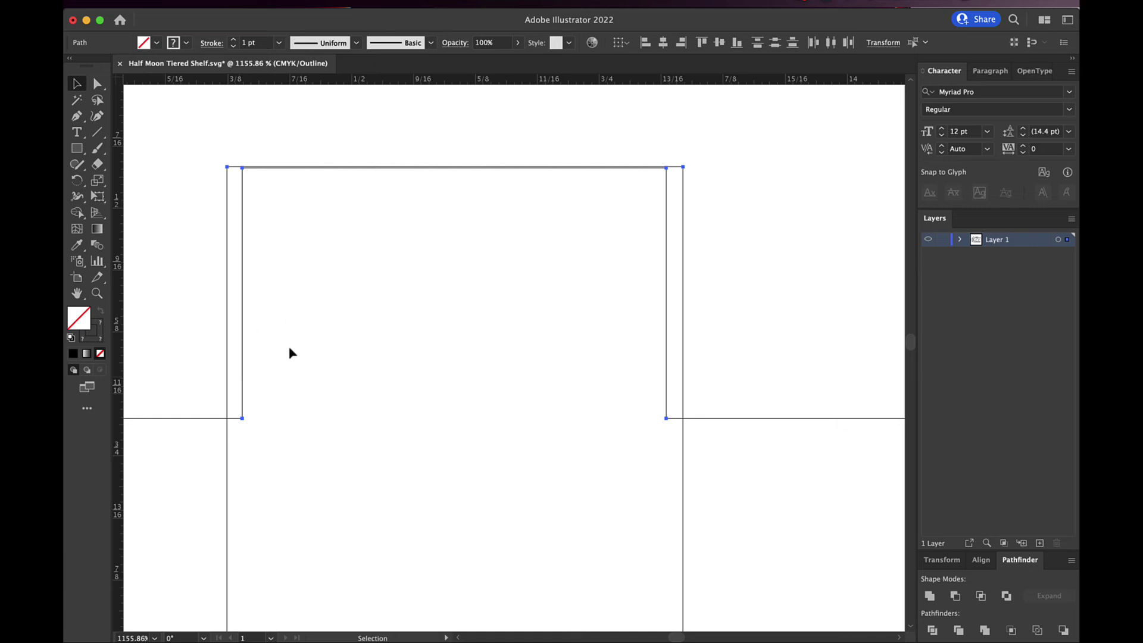
pyautogui.click(954, 596)
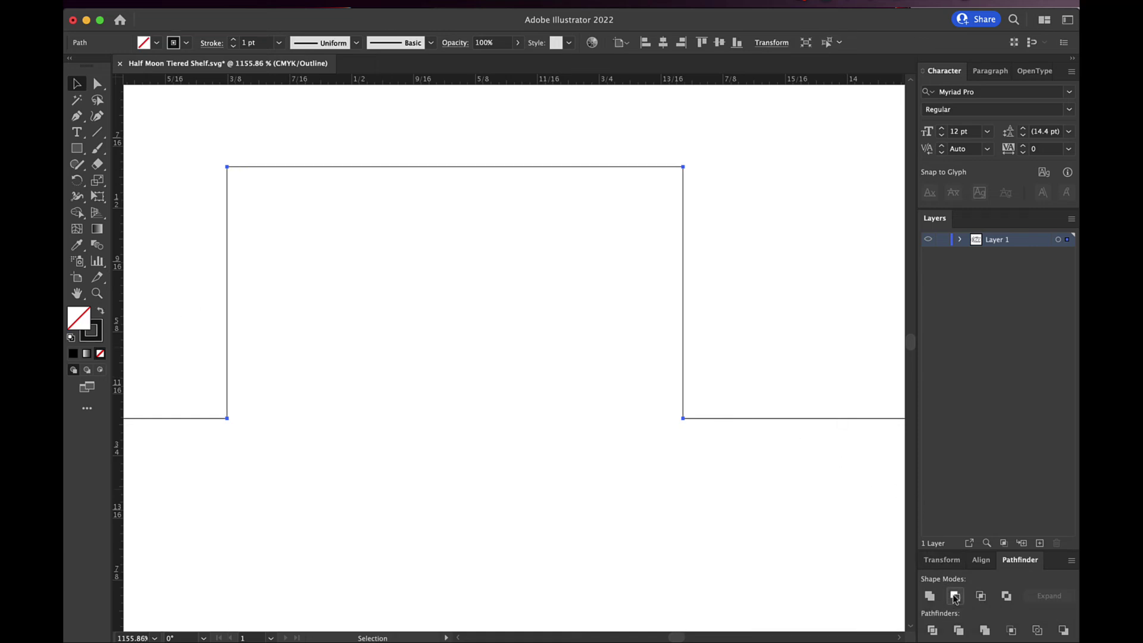
# Paste the 0.46 in rectangle and centre it over the notch near the open end of the frame's upper arm.
pyautogui.scroll(-5, 456, 463)
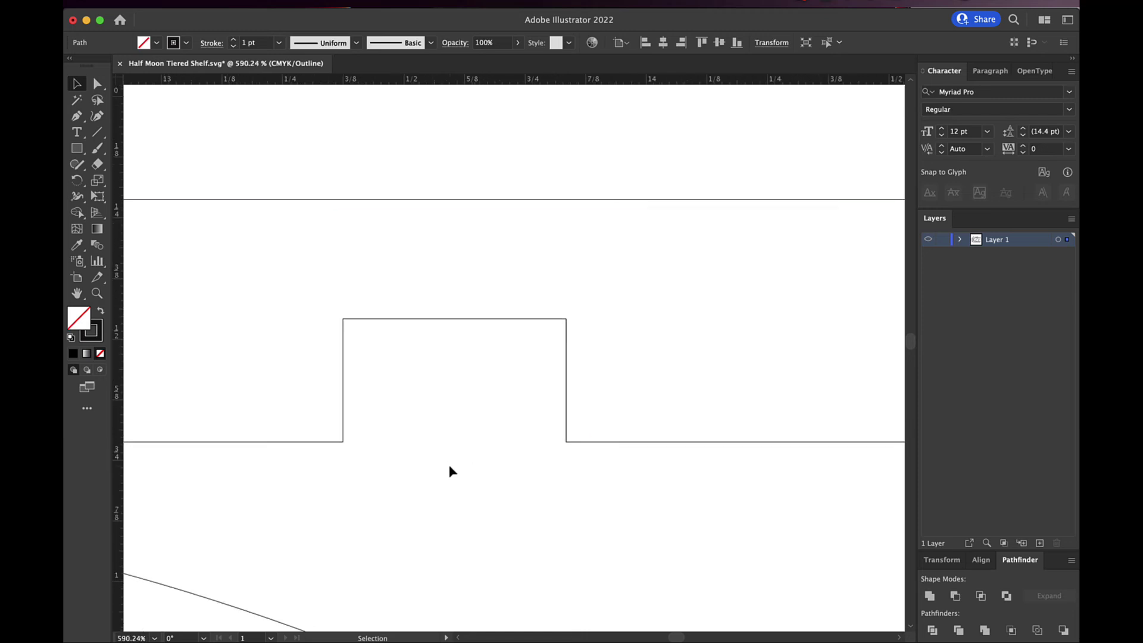
pyautogui.scroll(-3, 450, 467)
pyautogui.scroll(-5, 449, 466)
pyautogui.hscroll(5, 449, 467)
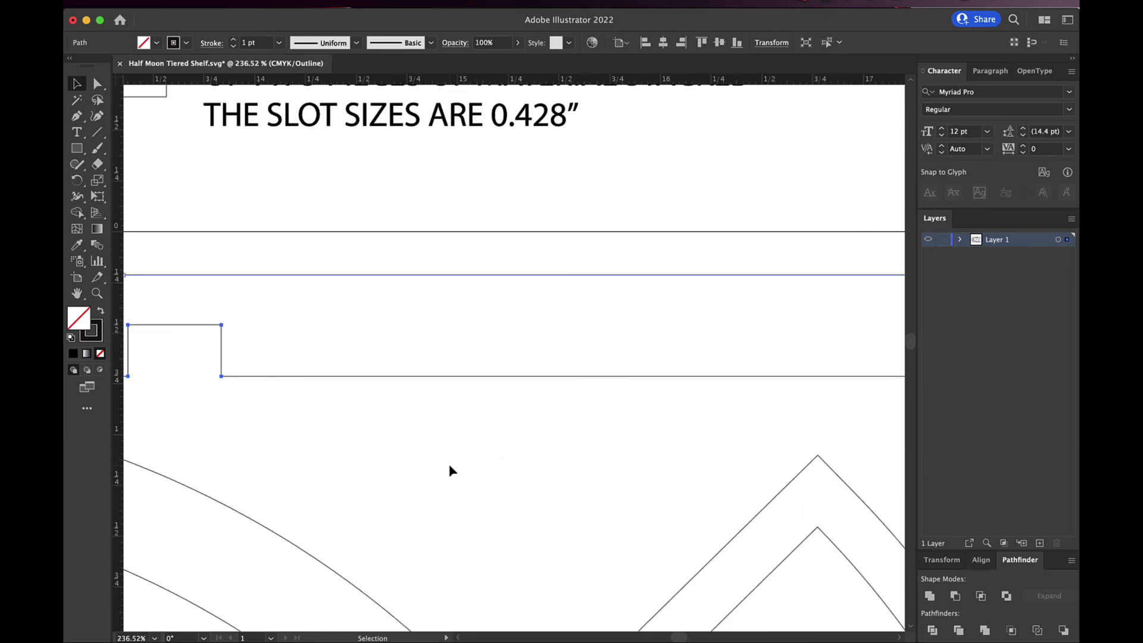
pyautogui.hscroll(10, 449, 463)
pyautogui.scroll(-2, 449, 464)
pyautogui.hscroll(3, 426, 463)
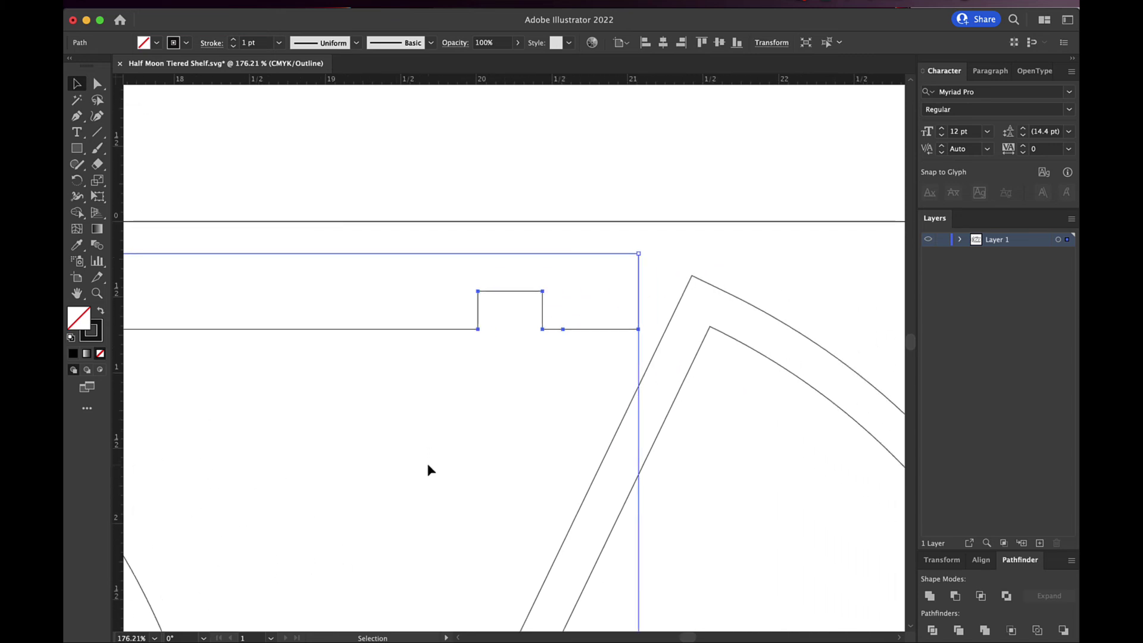
pyautogui.scroll(8, 488, 391)
pyautogui.press('super+v')
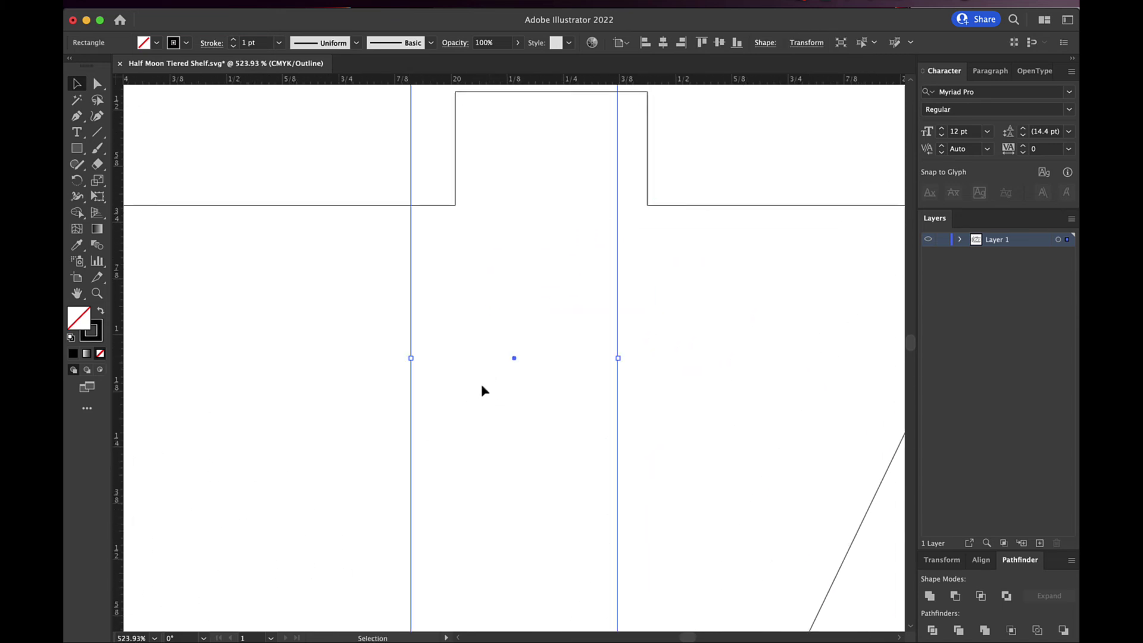
pyautogui.scroll(5, 417, 375)
pyautogui.moveTo(418, 365); pyautogui.dragTo(455, 415)
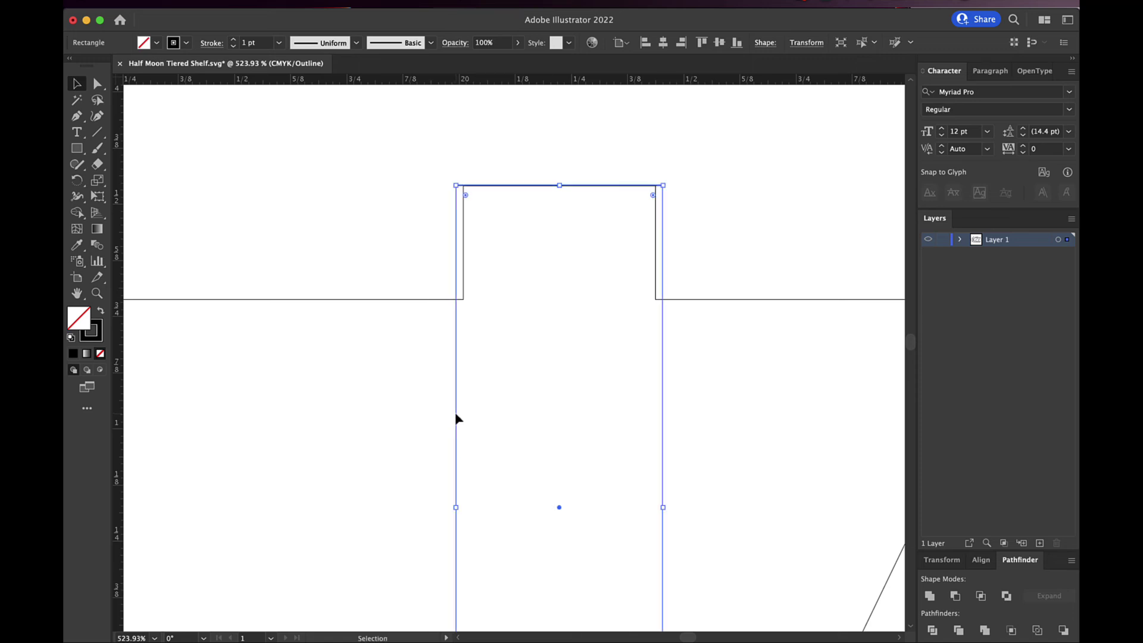
# Subtract the pasted rectangle from the U-shaped frame with Minus Front to widen the notch near the upper arm's open end.
pyautogui.click(389, 356)
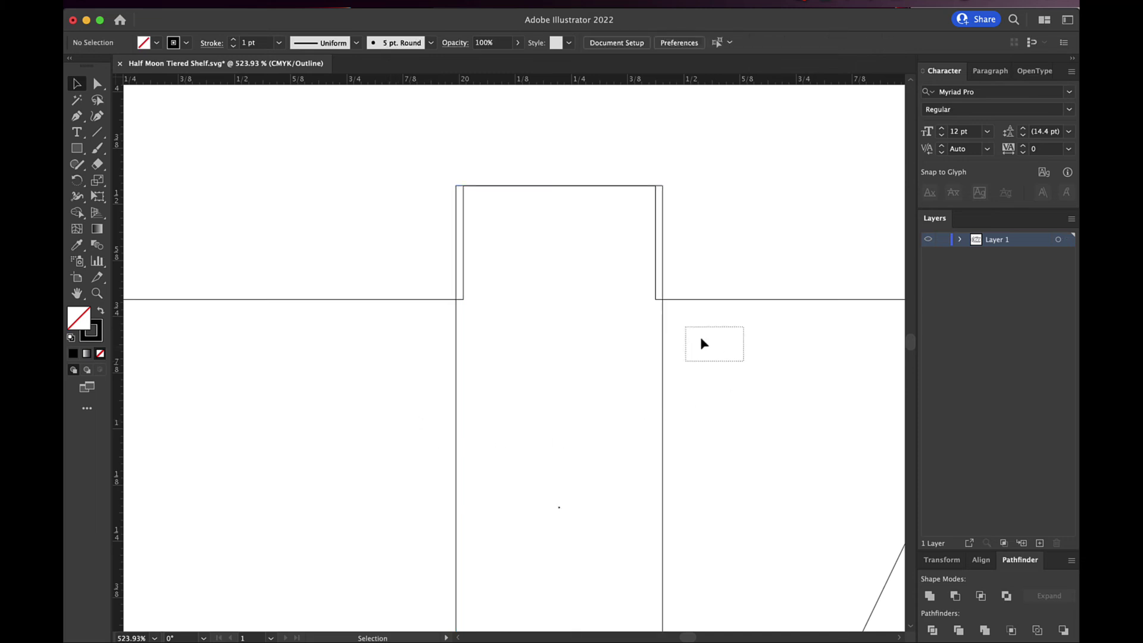
pyautogui.moveTo(701, 338); pyautogui.dragTo(591, 231)
pyautogui.click(955, 596)
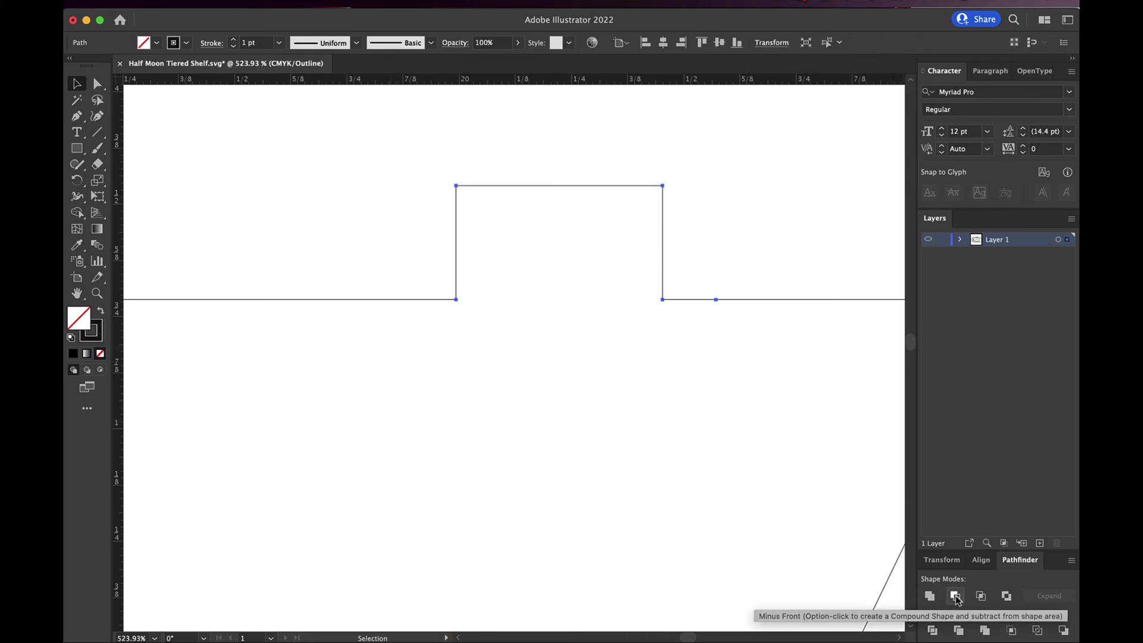
pyautogui.click(709, 441)
pyautogui.scroll(-10, 709, 442)
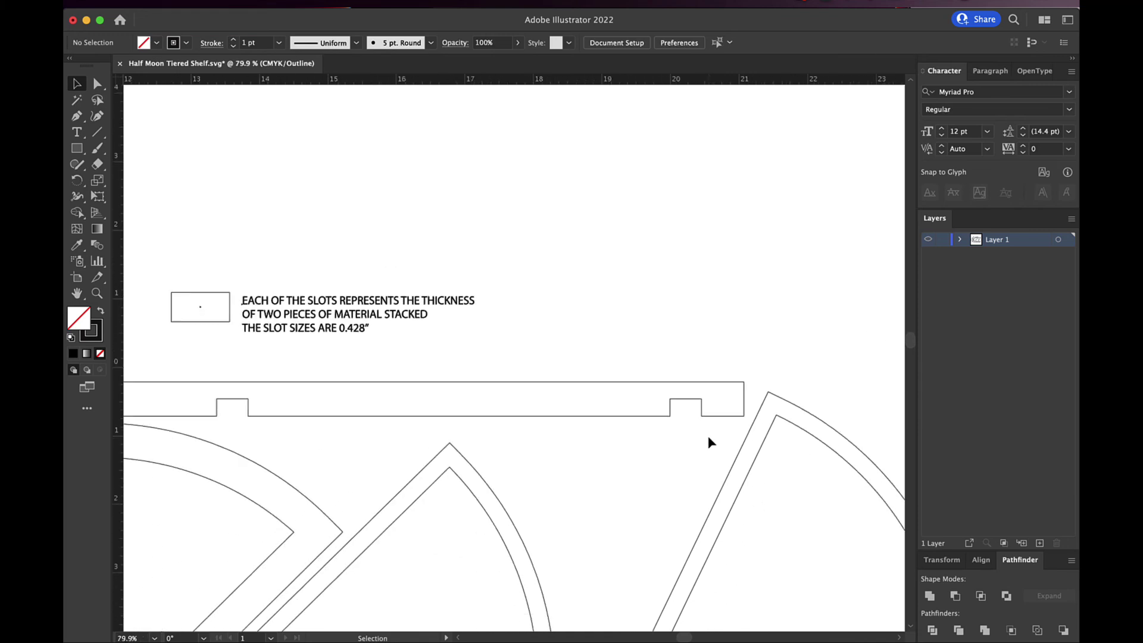
pyautogui.scroll(-5, 709, 441)
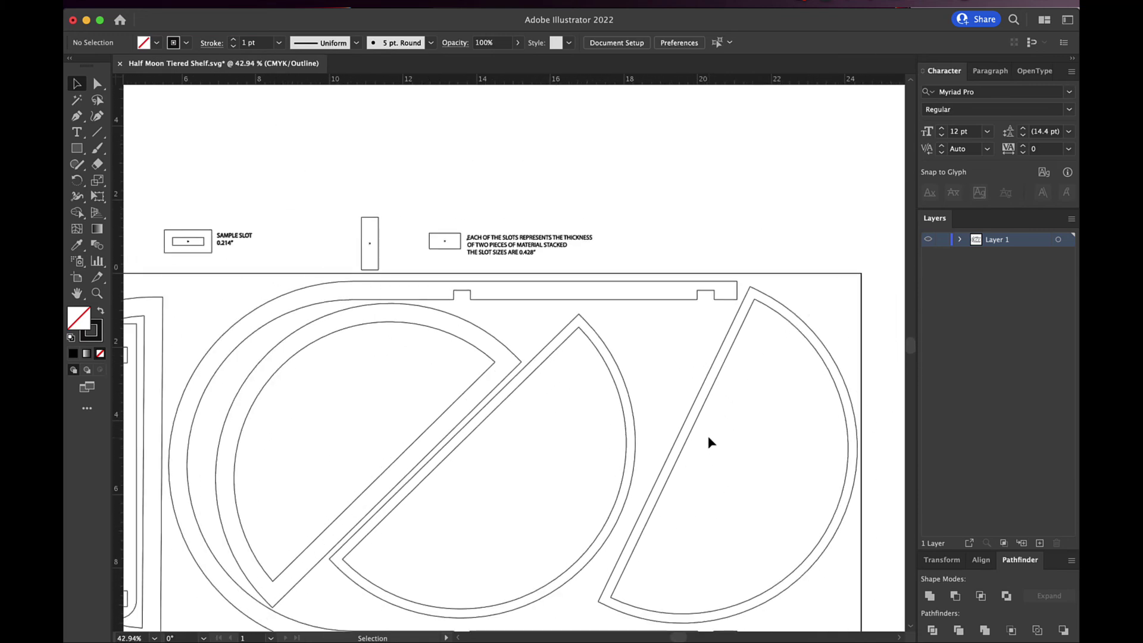
# Undo the Minus Front cuts on both upper-arm notches and the pasted copy, back to the 0.46 in rectangle over the first notch.
pyautogui.scroll(-3, 709, 441)
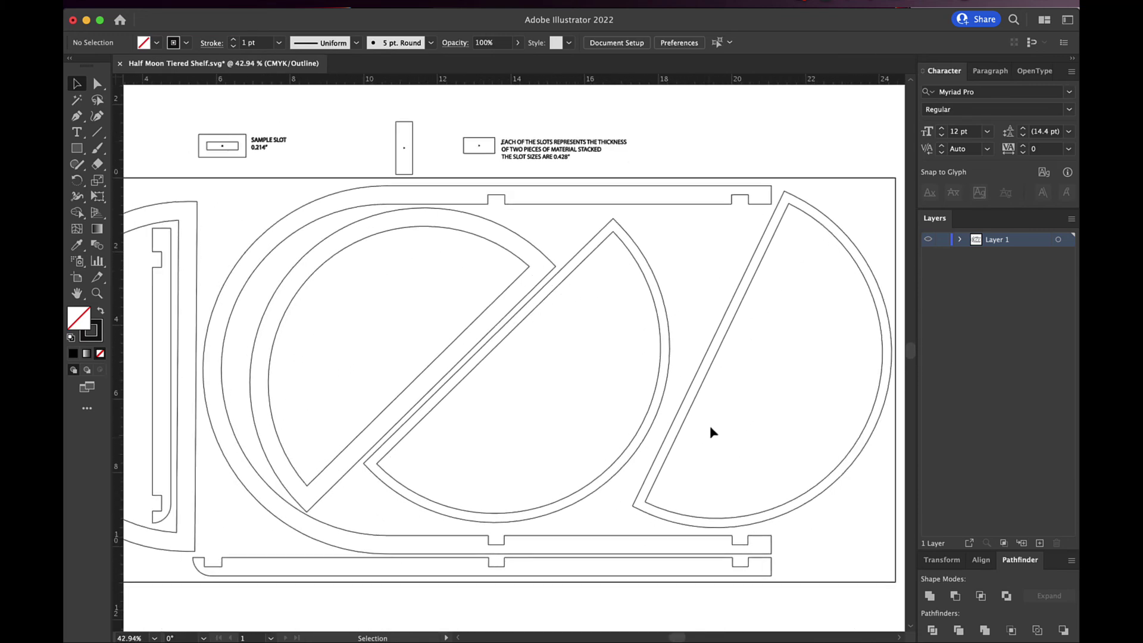
pyautogui.scroll(-3, 403, 376)
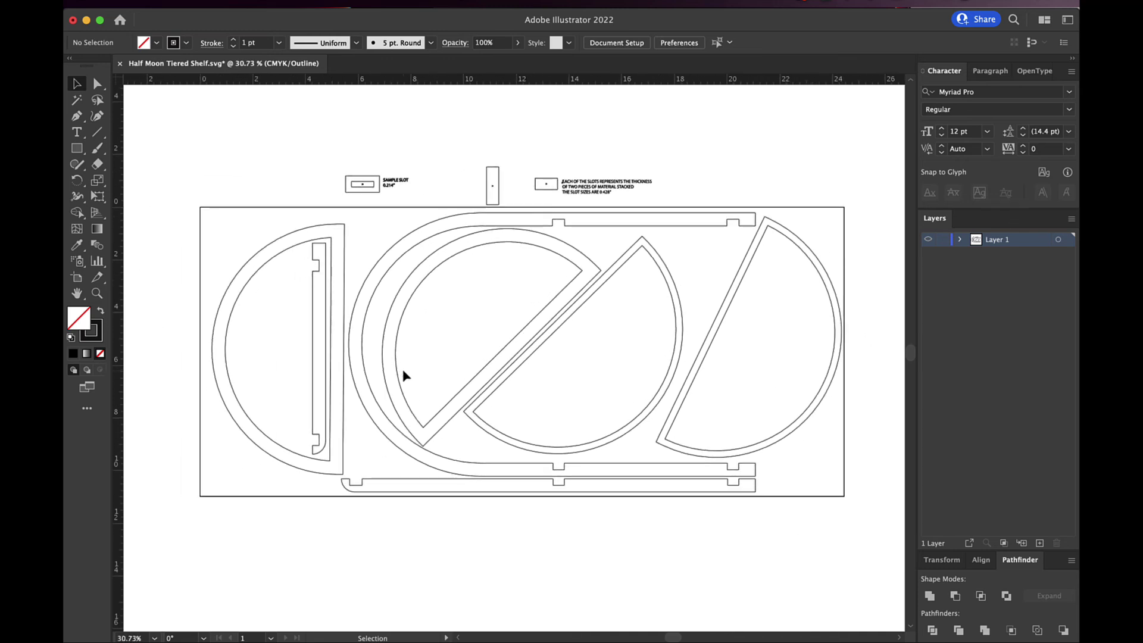
pyautogui.press('super+z')
pyautogui.press('super+z')
pyautogui.press('super+z')
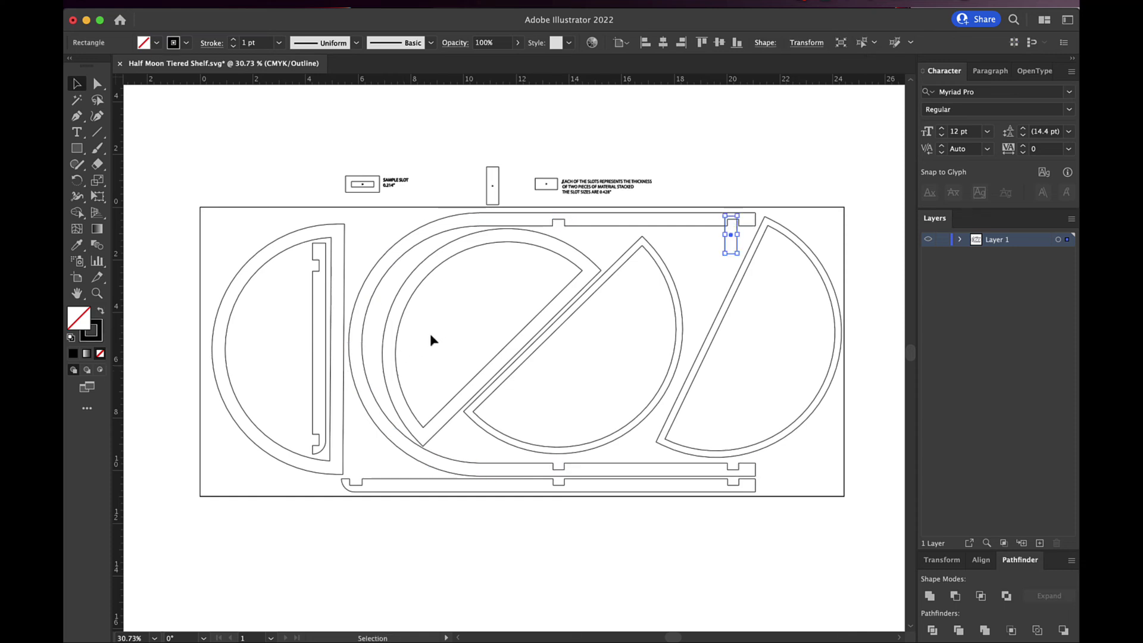
pyautogui.press('super+z')
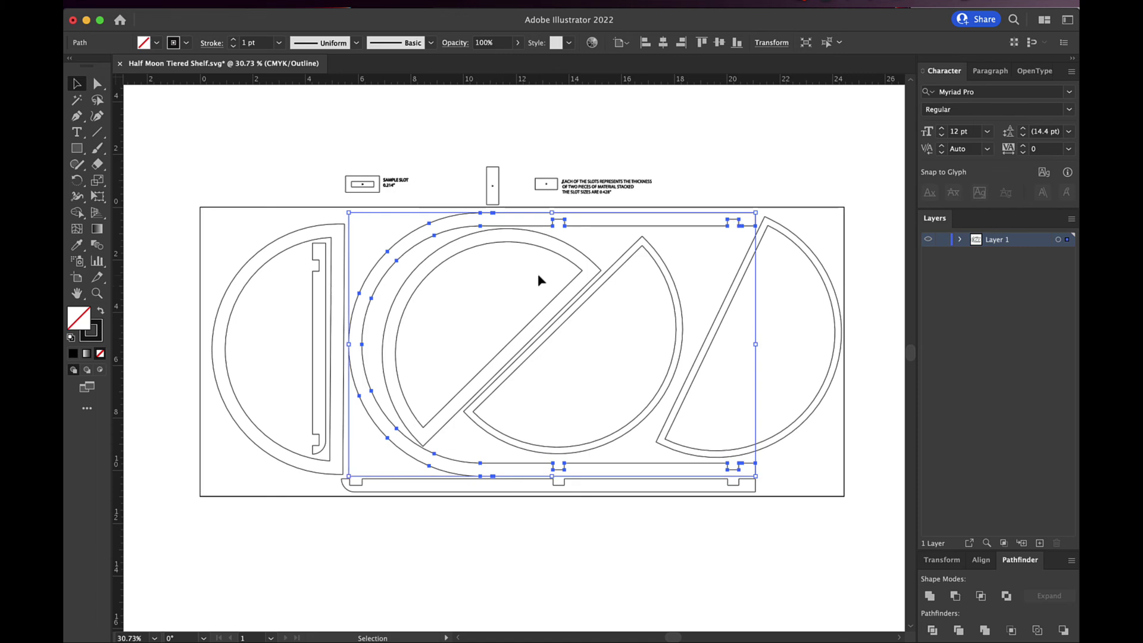
pyautogui.scroll(6, 570, 274)
pyautogui.scroll(5, 570, 275)
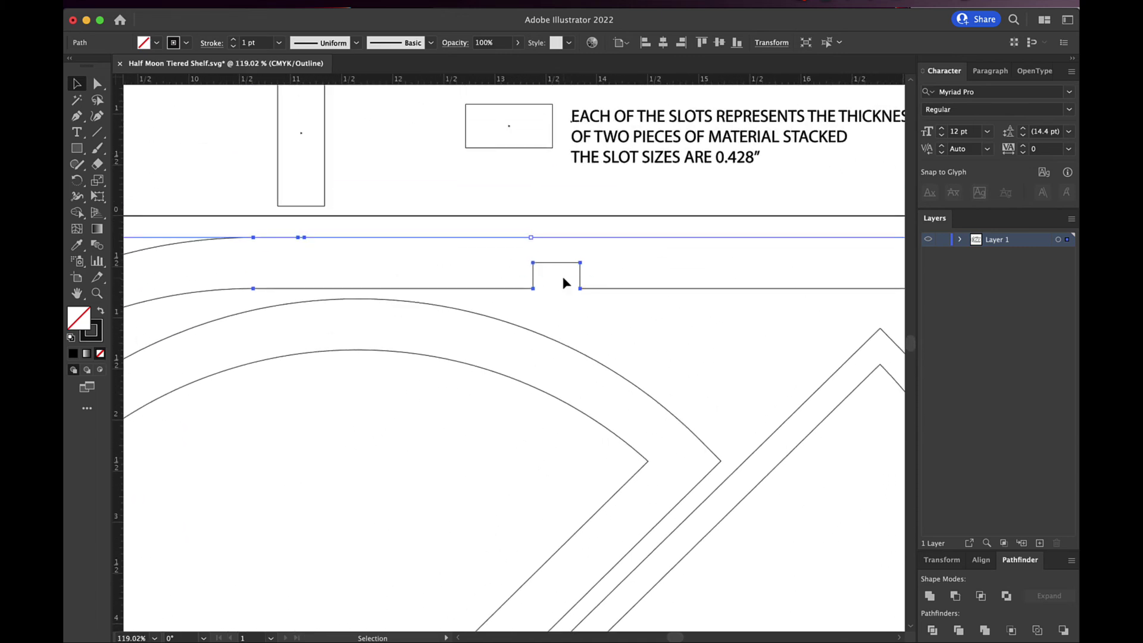
pyautogui.press('super+z')
pyautogui.press('super+z')
pyautogui.press('v')
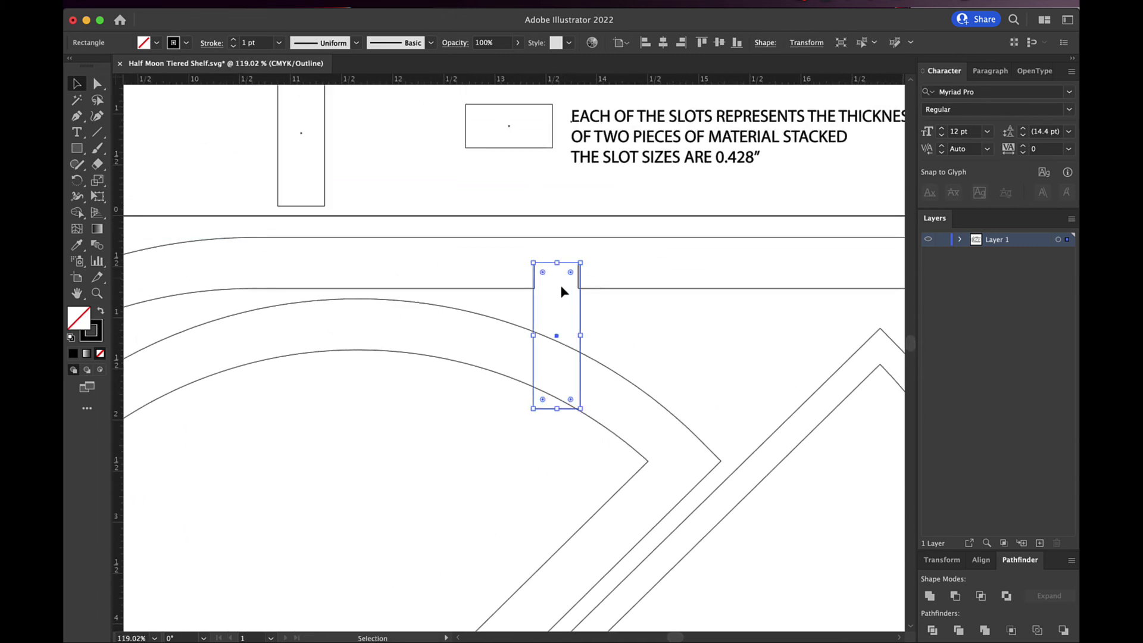
# Nudge the 0.46 in rectangle vertically so its upper edge sits slightly above the notch.
pyautogui.scroll(7, 559, 285)
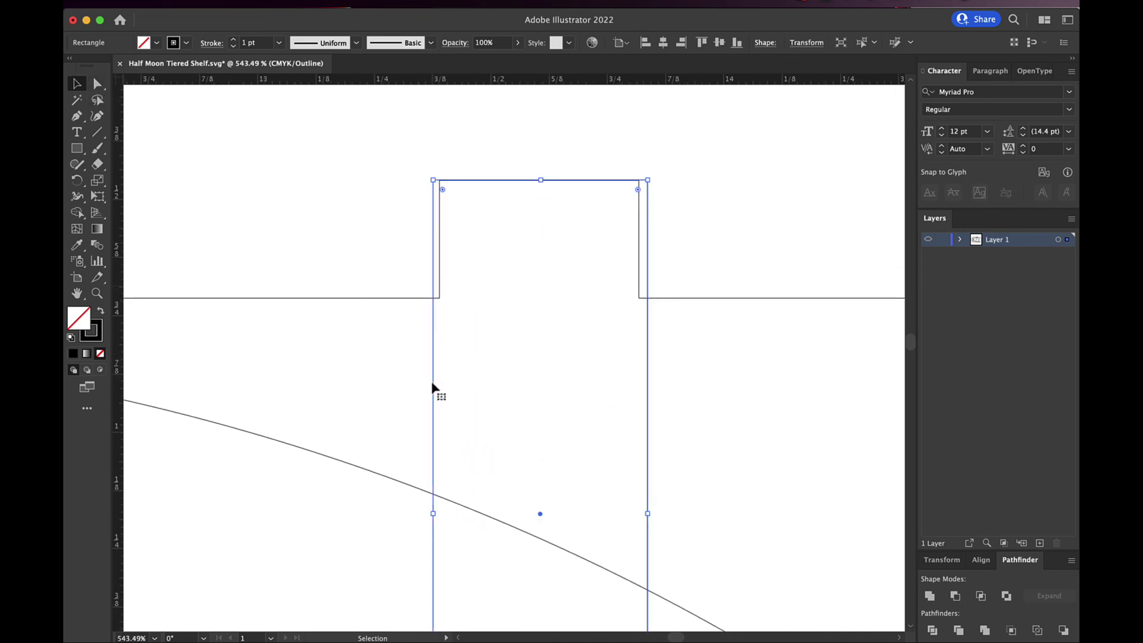
pyautogui.press('Up')
pyautogui.press('Up')
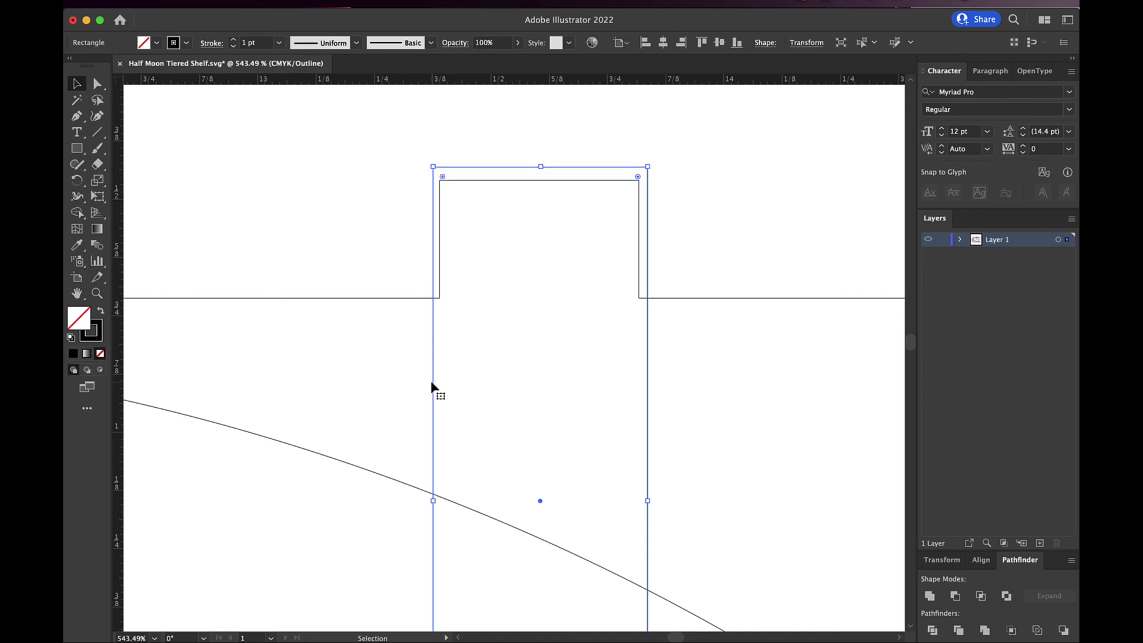
pyautogui.press('Down')
pyautogui.press('Down')
pyautogui.press('Up')
pyautogui.press('Up')
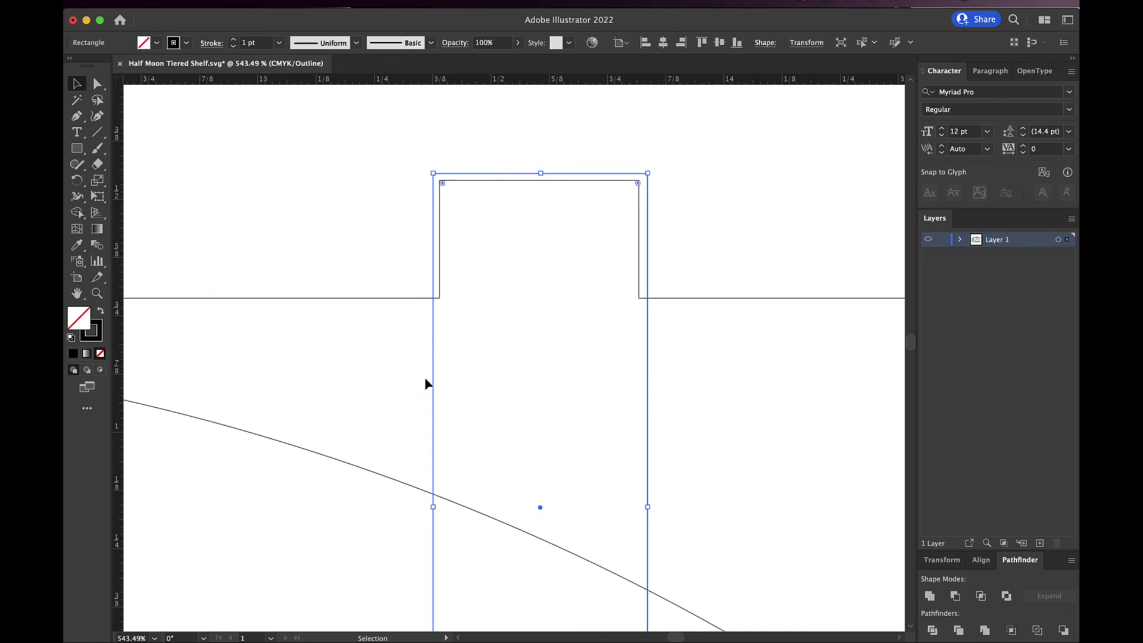
pyautogui.click(96, 83)
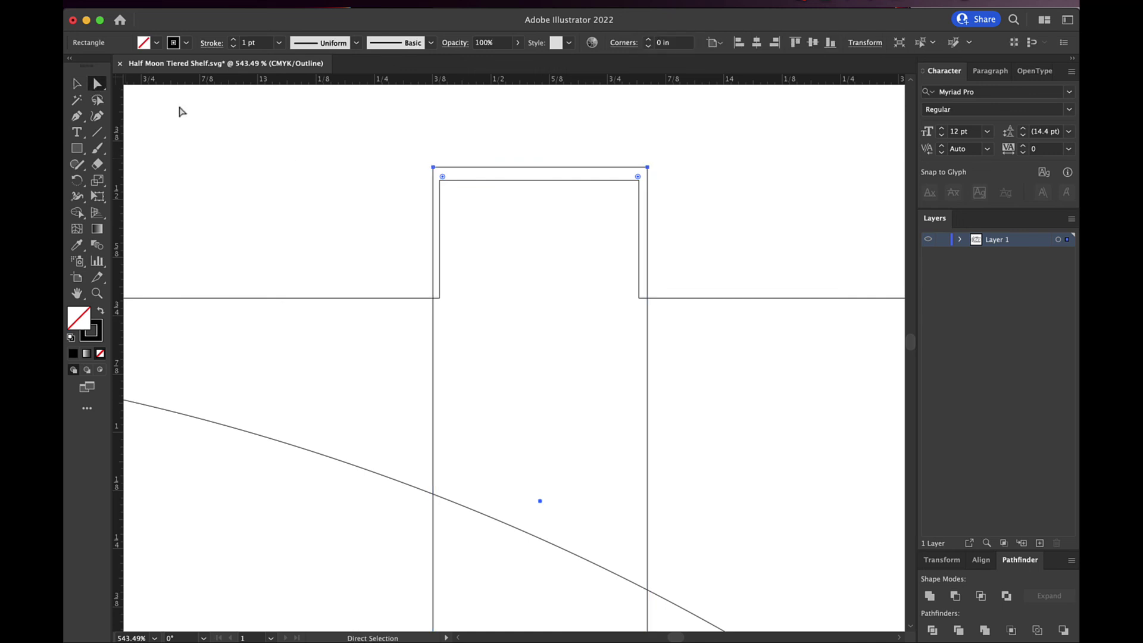
pyautogui.scroll(1, 429, 240)
pyautogui.scroll(2, 429, 242)
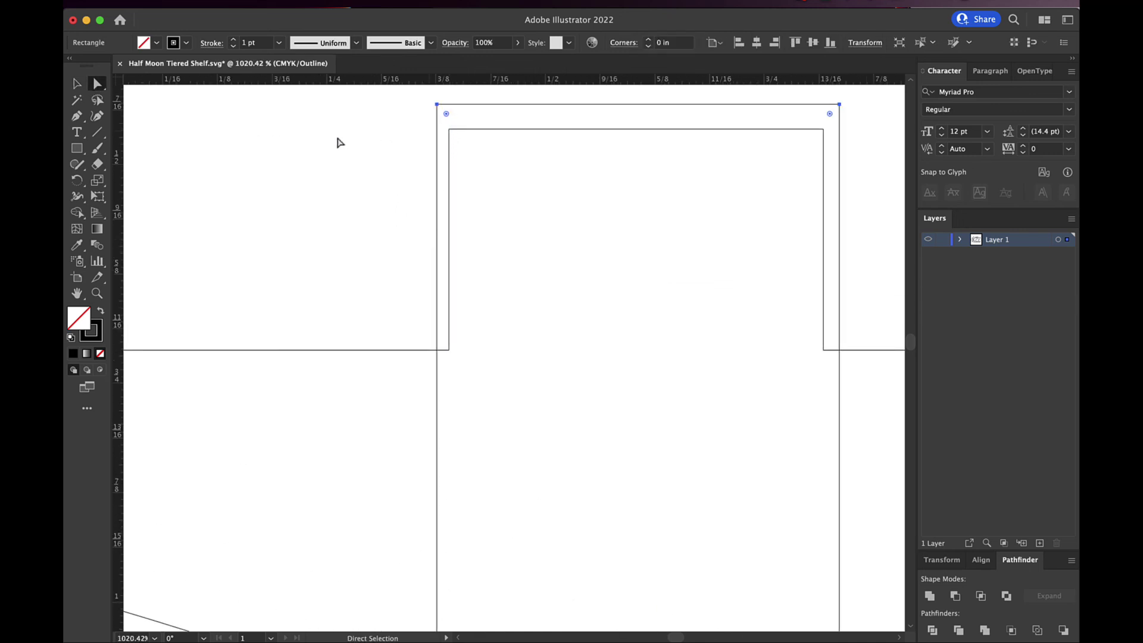
pyautogui.click(77, 83)
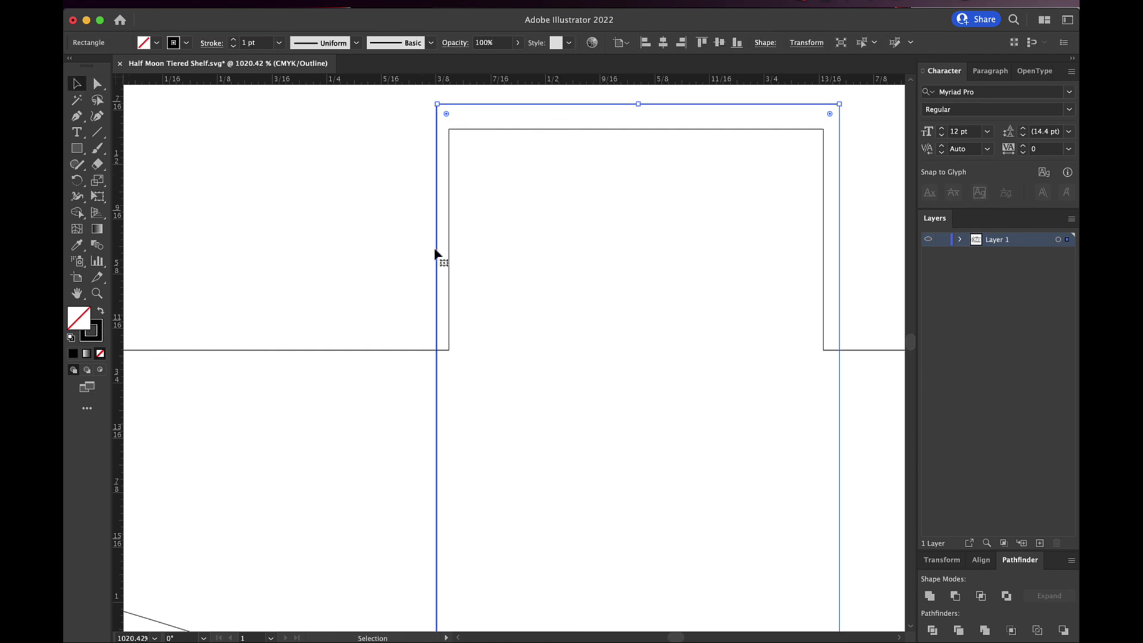
# Set the rectangle's width to 0.4 in and position it roughly centred inside the notch, with its upper edge slightly above the notch.
pyautogui.moveTo(435, 250); pyautogui.dragTo(458, 275)
pyautogui.click(806, 42)
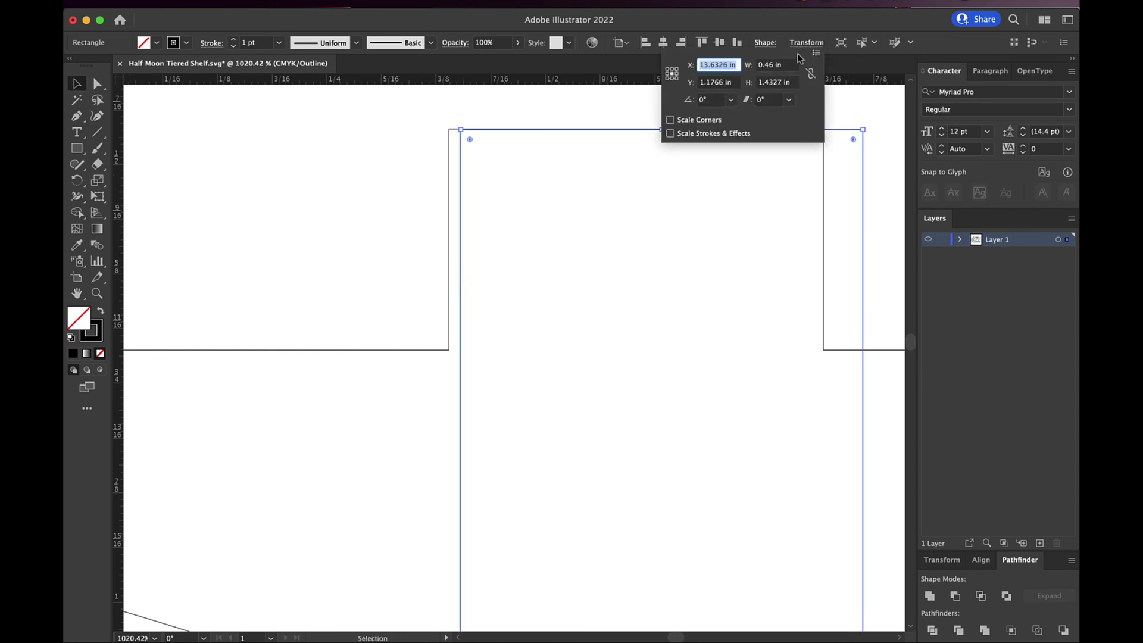
pyautogui.click(766, 65)
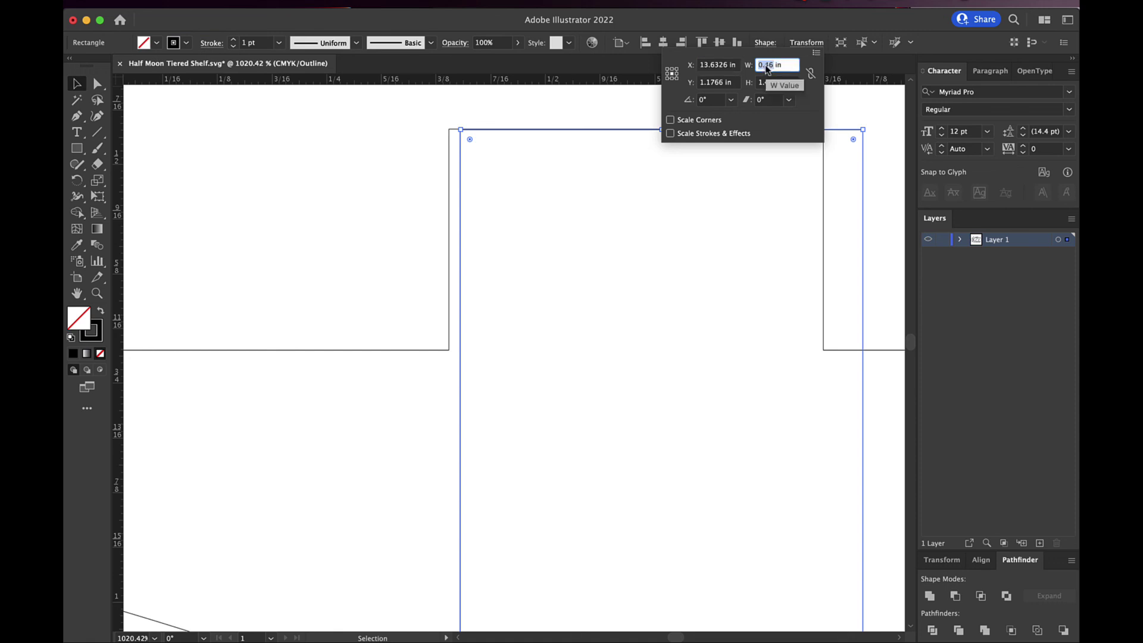
pyautogui.write('0.4')
pyautogui.press('Tab')
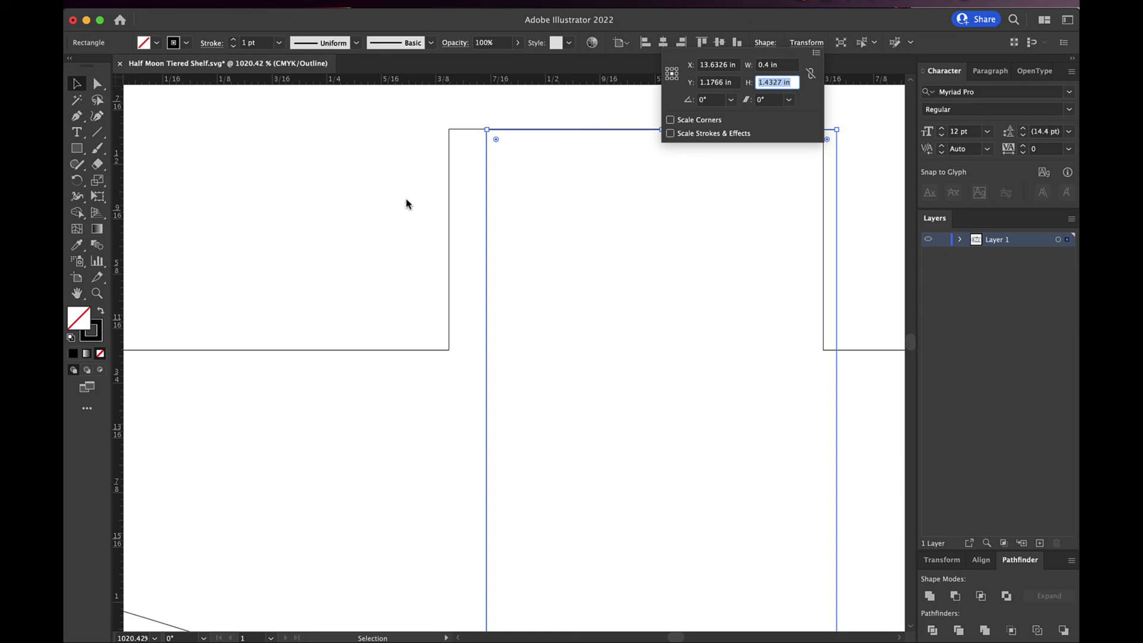
pyautogui.click(486, 316)
pyautogui.moveTo(487, 320); pyautogui.dragTo(459, 308)
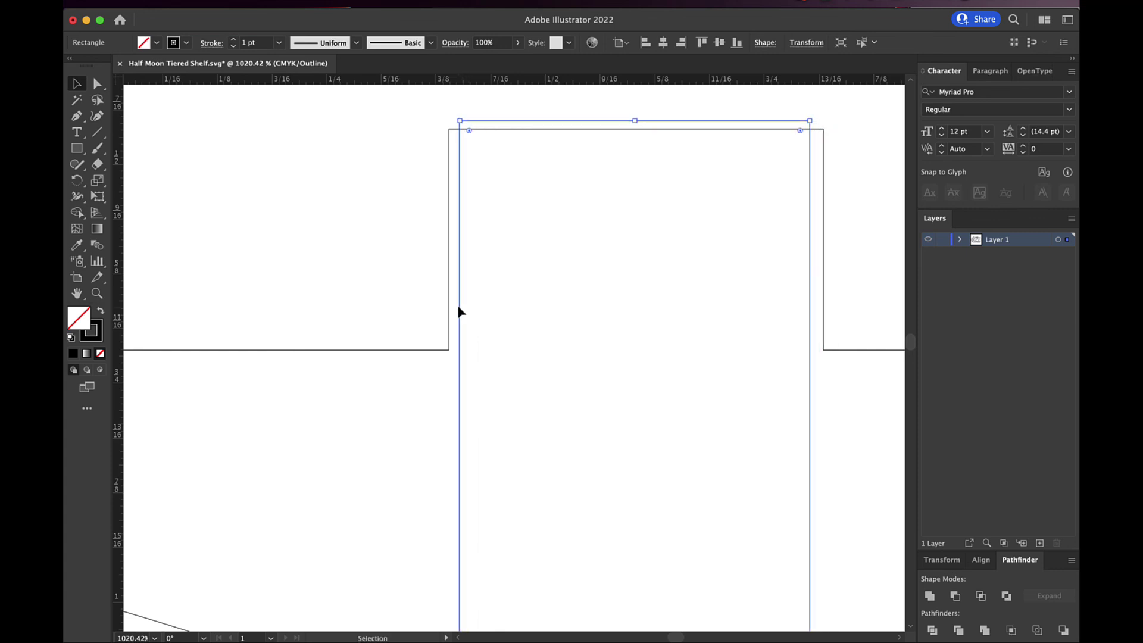
# Move the two anchor points of the notch's left side inward onto the left edge of the 0.4 in rectangle.
pyautogui.click(97, 84)
pyautogui.click(449, 129)
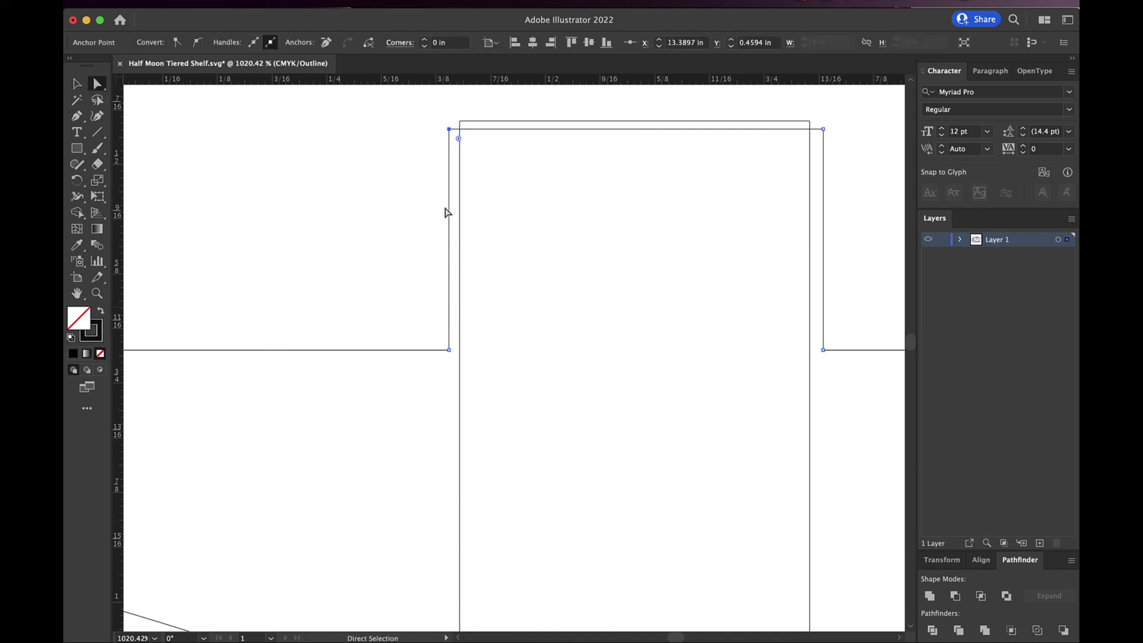
pyautogui.keyDown('shift'); pyautogui.click(449, 350); pyautogui.keyUp('shift')
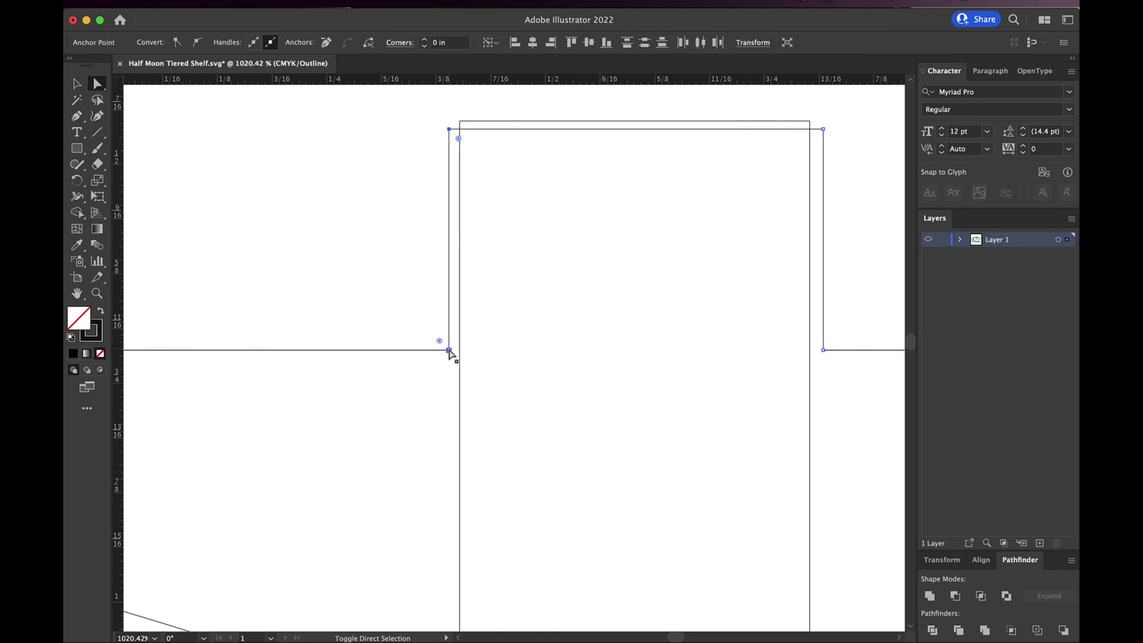
pyautogui.moveTo(449, 350); pyautogui.dragTo(458, 351)
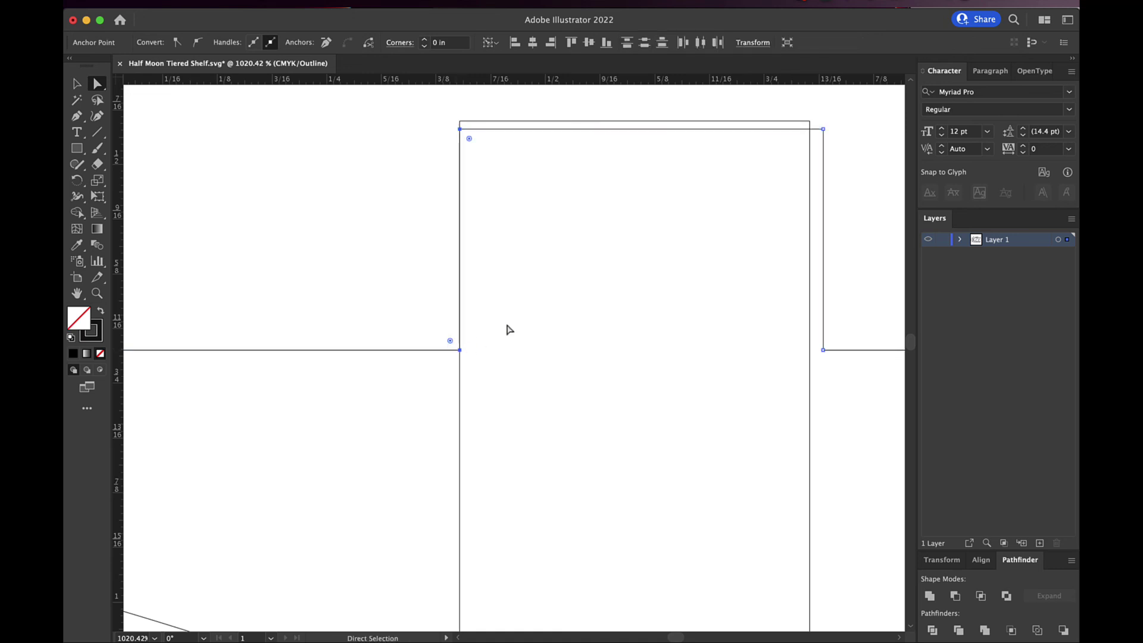
# Move the two anchor points of the notch's right side inward onto the rectangle's right edge, and deselect everything.
pyautogui.click(823, 128)
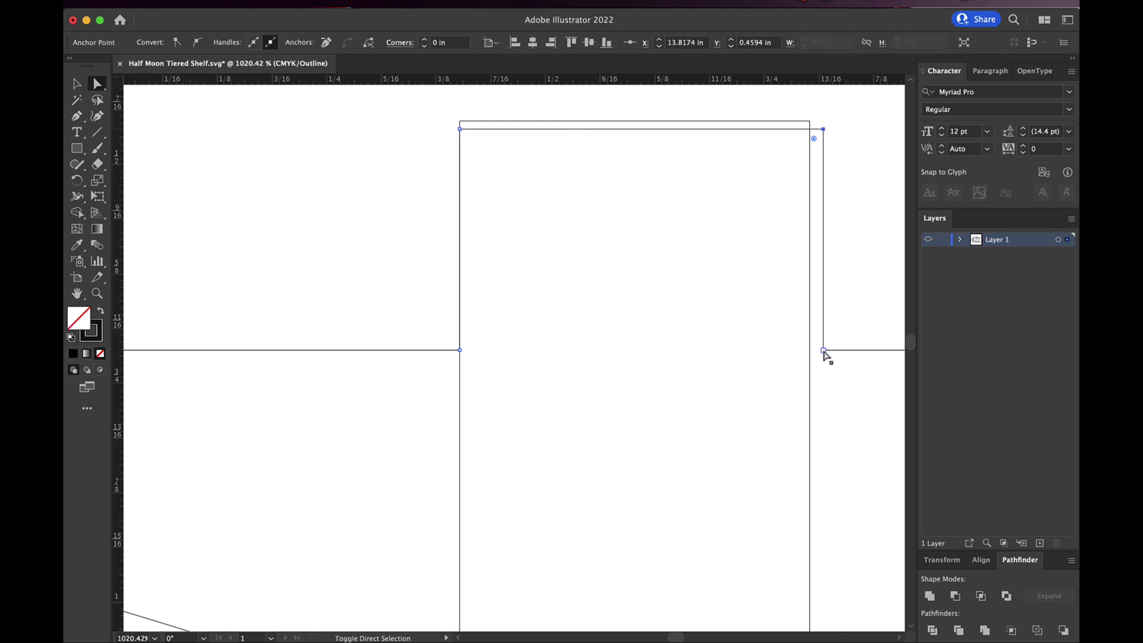
pyautogui.keyDown('shift'); pyautogui.click(823, 350); pyautogui.keyUp('shift')
pyautogui.moveTo(824, 352); pyautogui.dragTo(810, 355)
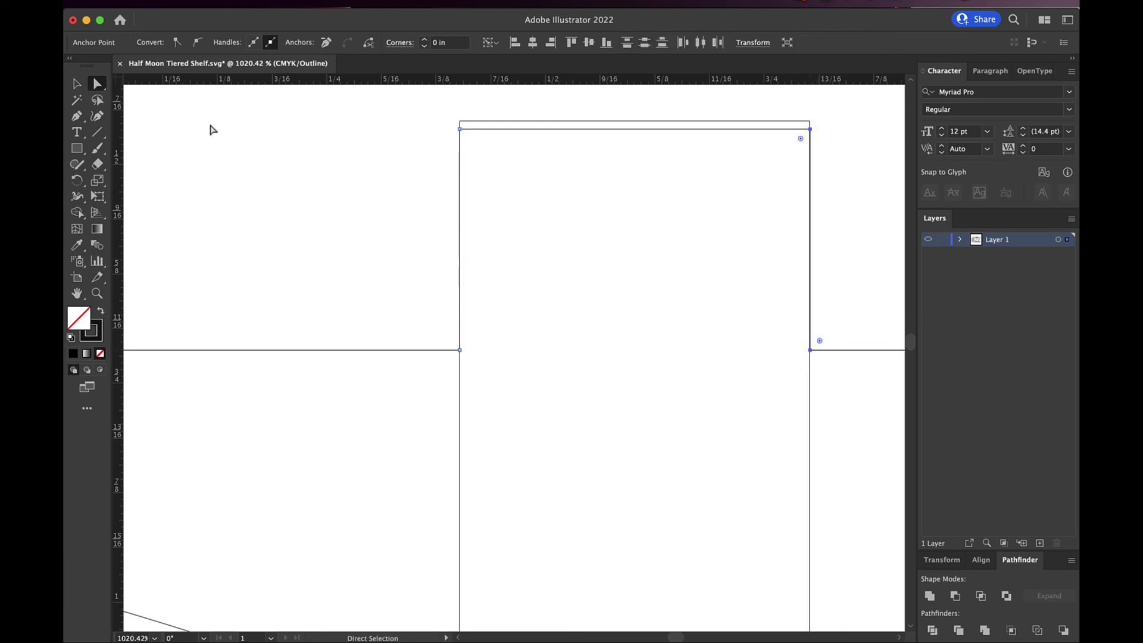
pyautogui.click(77, 84)
pyautogui.click(241, 196)
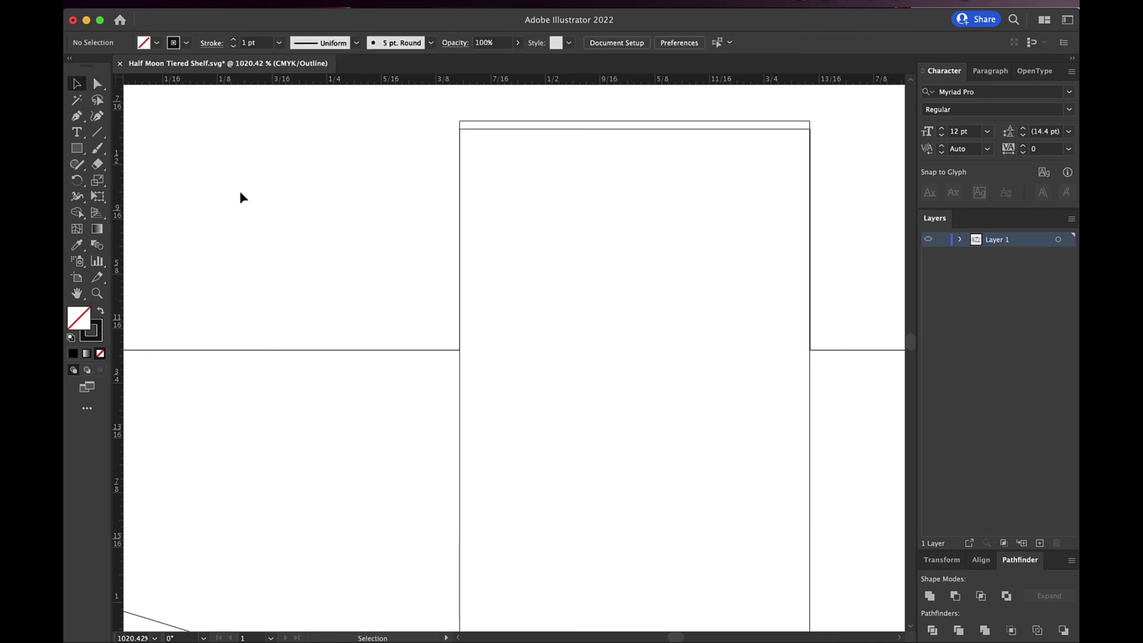